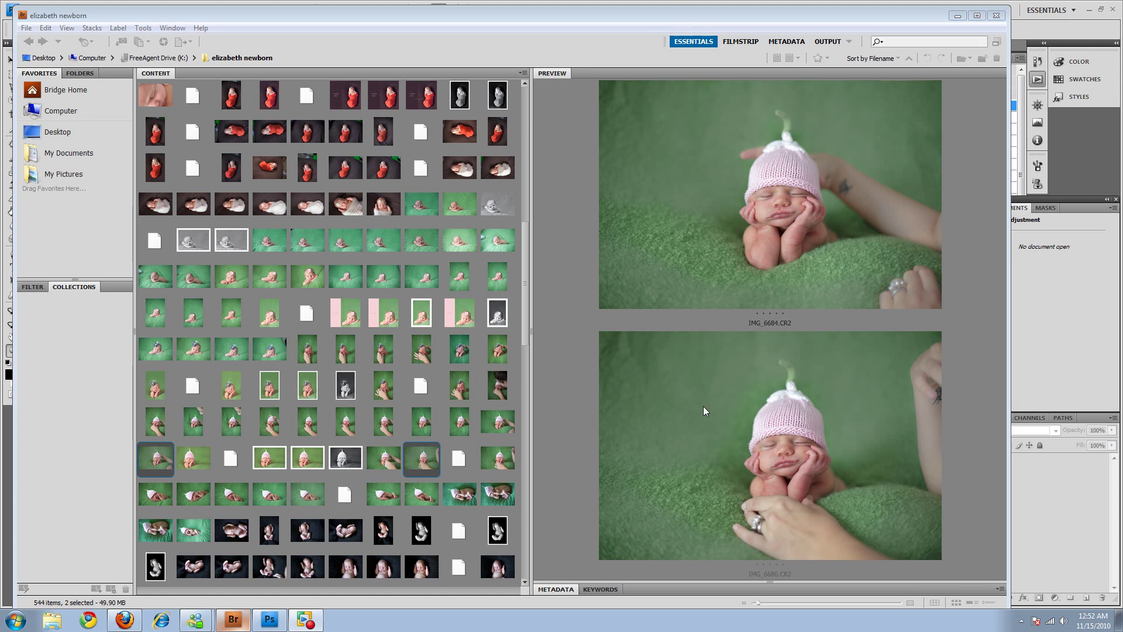
Step: Select IMG_6684.CR2 and IMG_6686.CR2 in Bridge and send them to Camera Raw
{"action": "key", "text": "alt+Tab"}
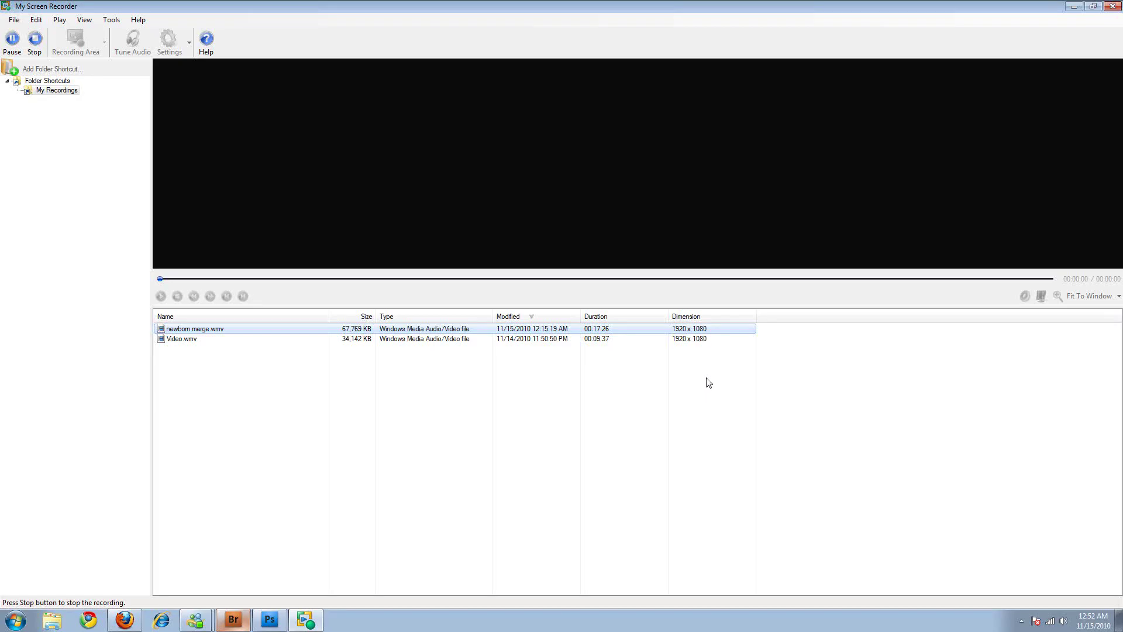
{"action": "left_click", "coordinate": [1073, 7]}
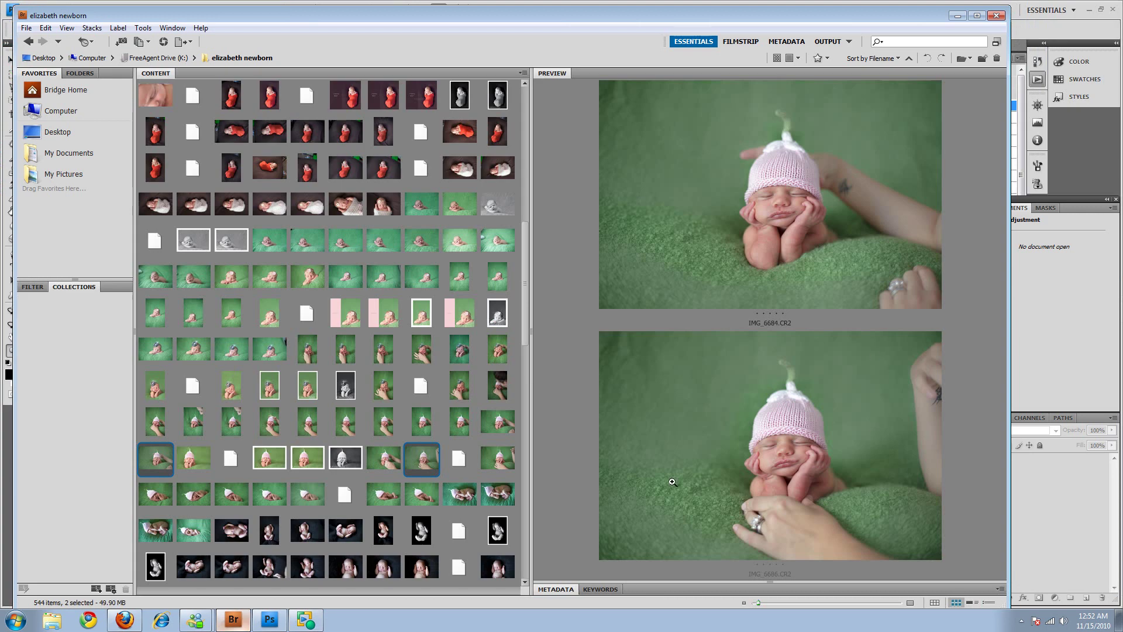
{"action": "left_click", "coordinate": [273, 620]}
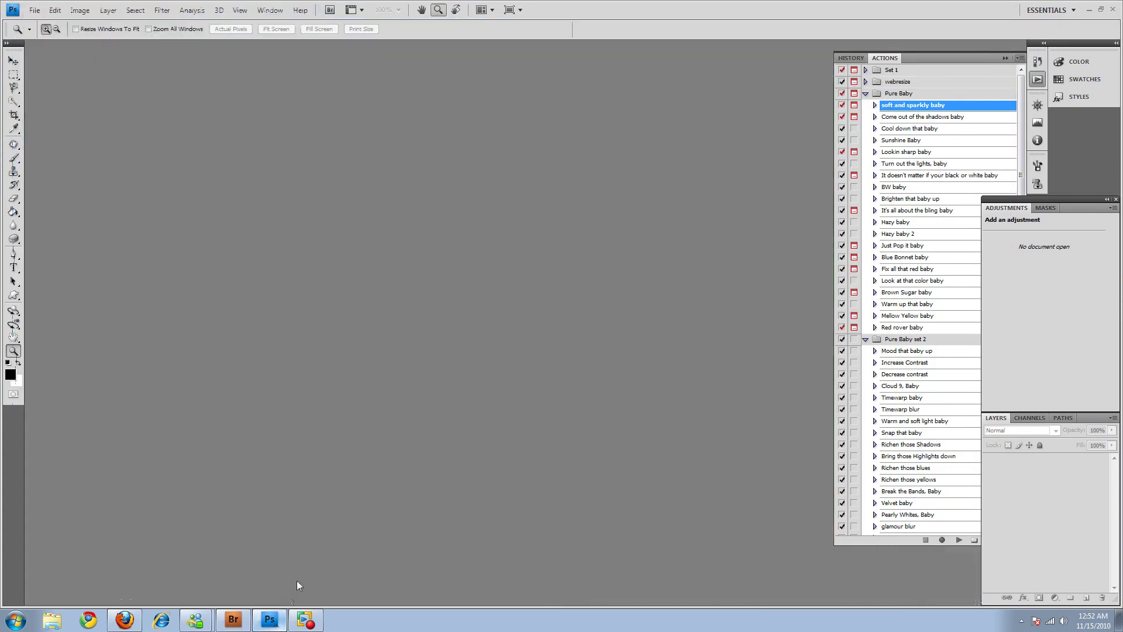
{"action": "left_click", "coordinate": [241, 625]}
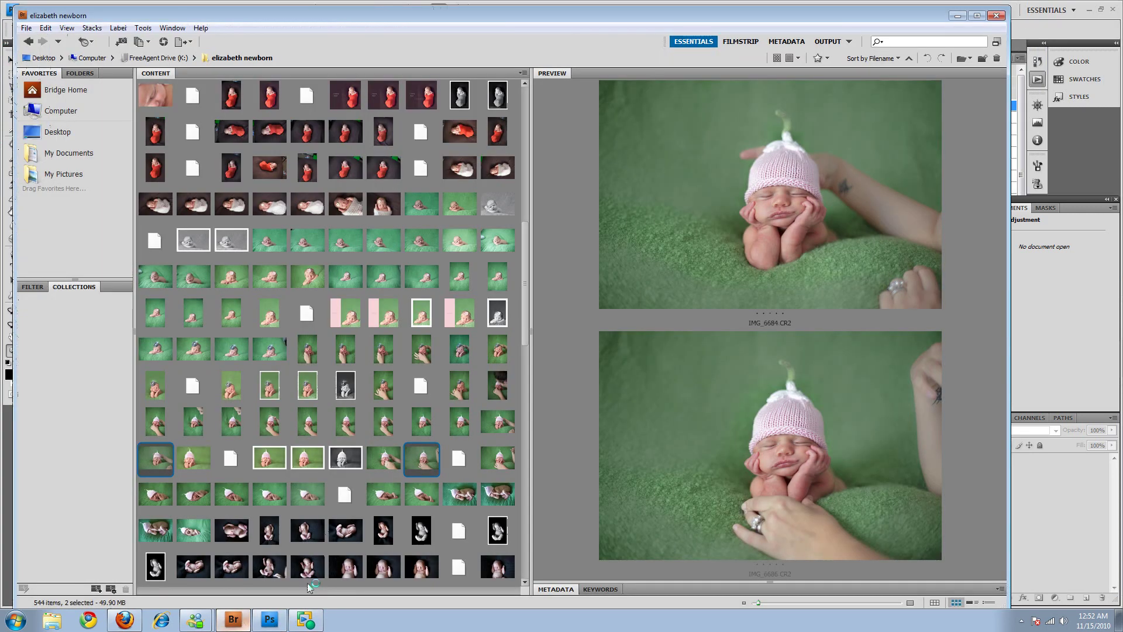
{"action": "key", "text": "alt+Tab"}
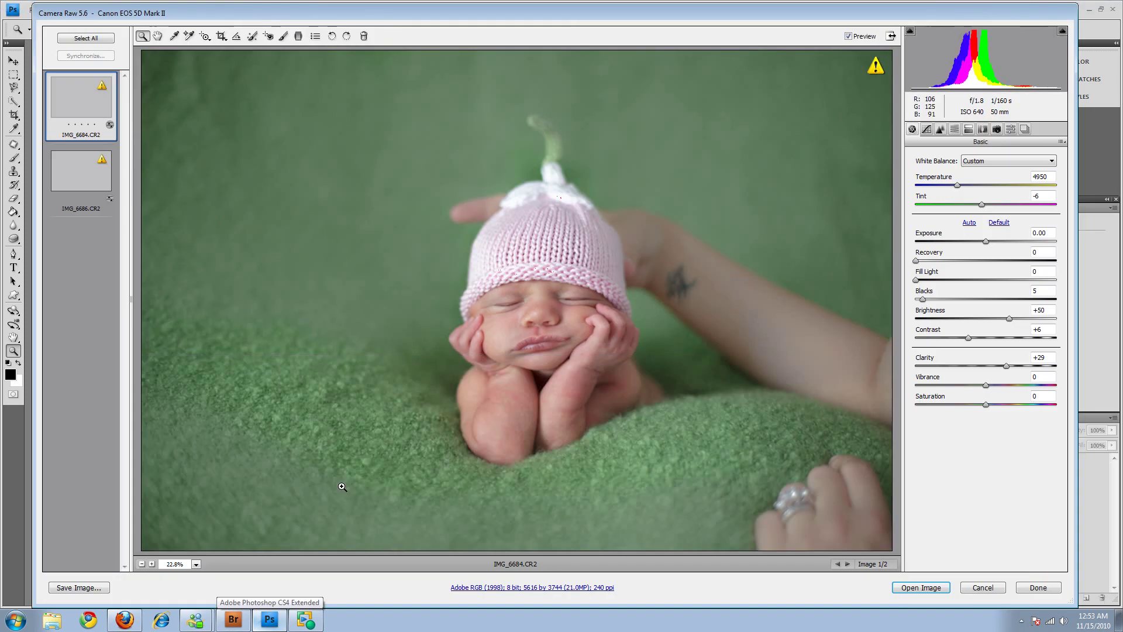
Step: Select both IMG_6684 and IMG_6686 in Camera Raw and open them in Photoshop
{"action": "key", "text": "ctrl+a"}
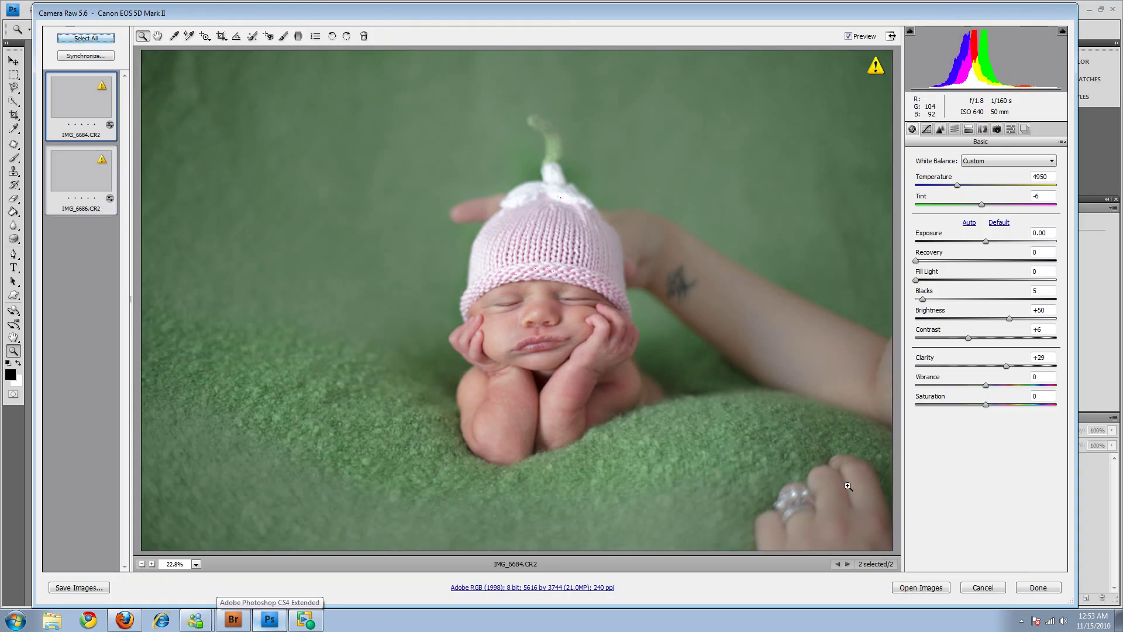
{"action": "left_click", "coordinate": [914, 590]}
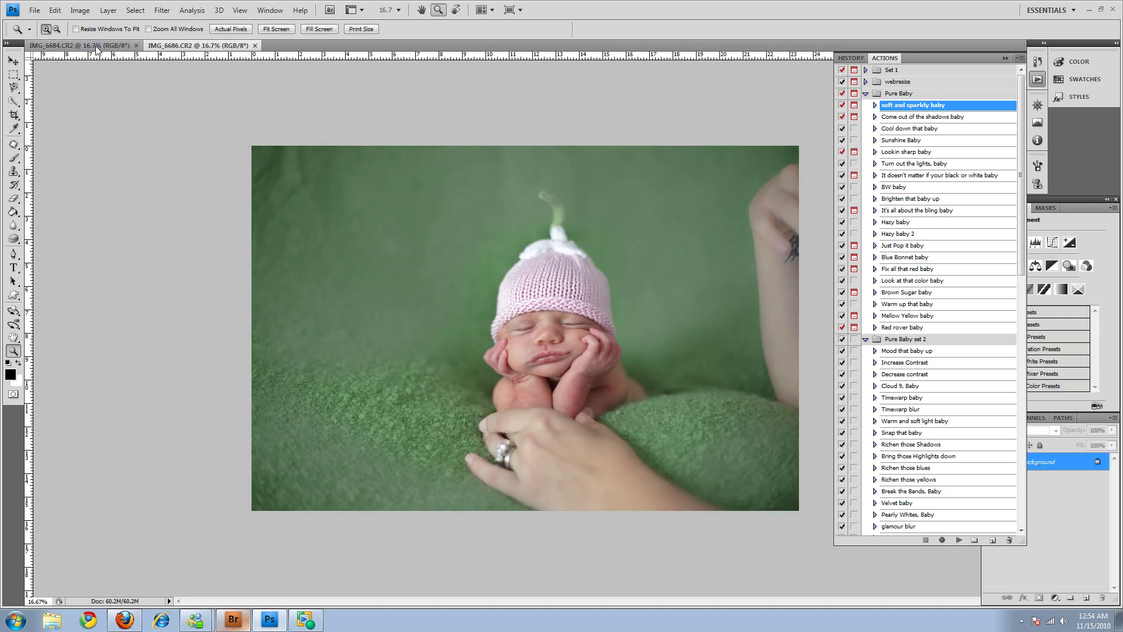
Step: Copy all of IMG_6684 and paste it into IMG_6686 as Layer 1
{"action": "left_click", "coordinate": [97, 46]}
{"action": "left_click", "coordinate": [135, 10]}
{"action": "left_click", "coordinate": [141, 21]}
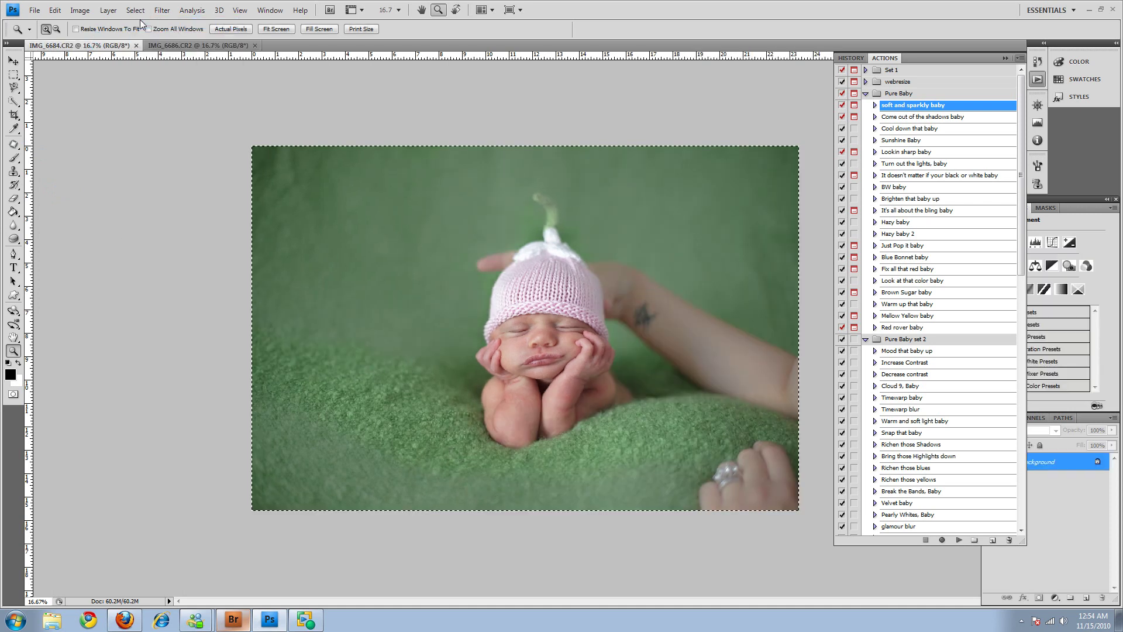
{"action": "left_click", "coordinate": [177, 46]}
{"action": "key", "text": "ctrl+v"}
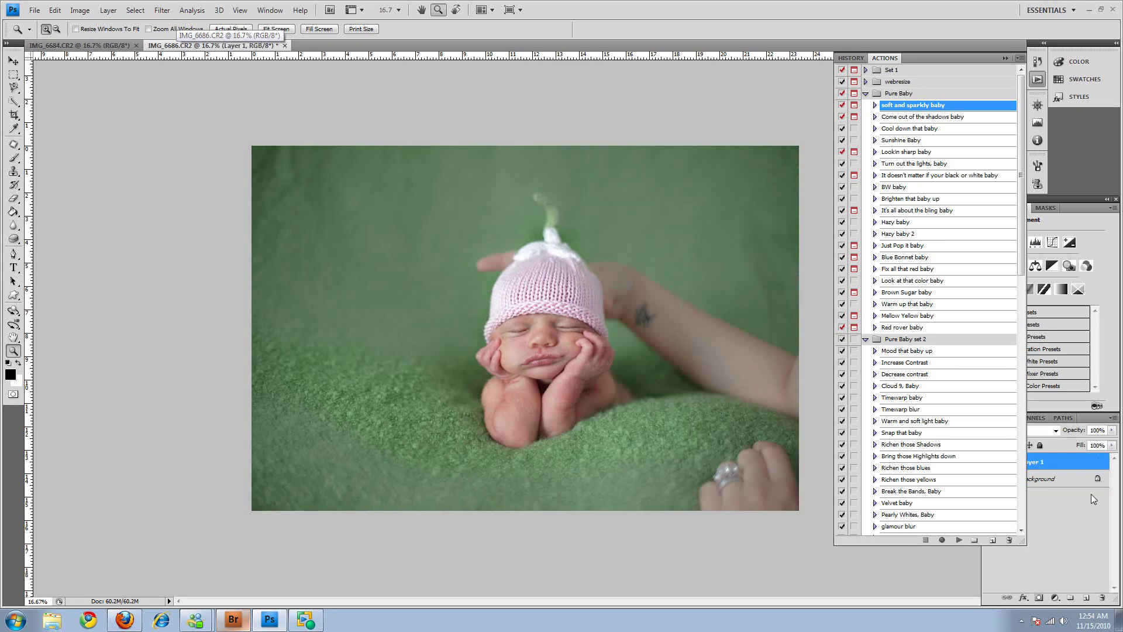
Step: Align Layer 1 over the background baby at 56% opacity, restore 100%, and add a layer mask
{"action": "left_click_drag", "start_coordinate": [1111, 430], "coordinate": [1087, 447]}
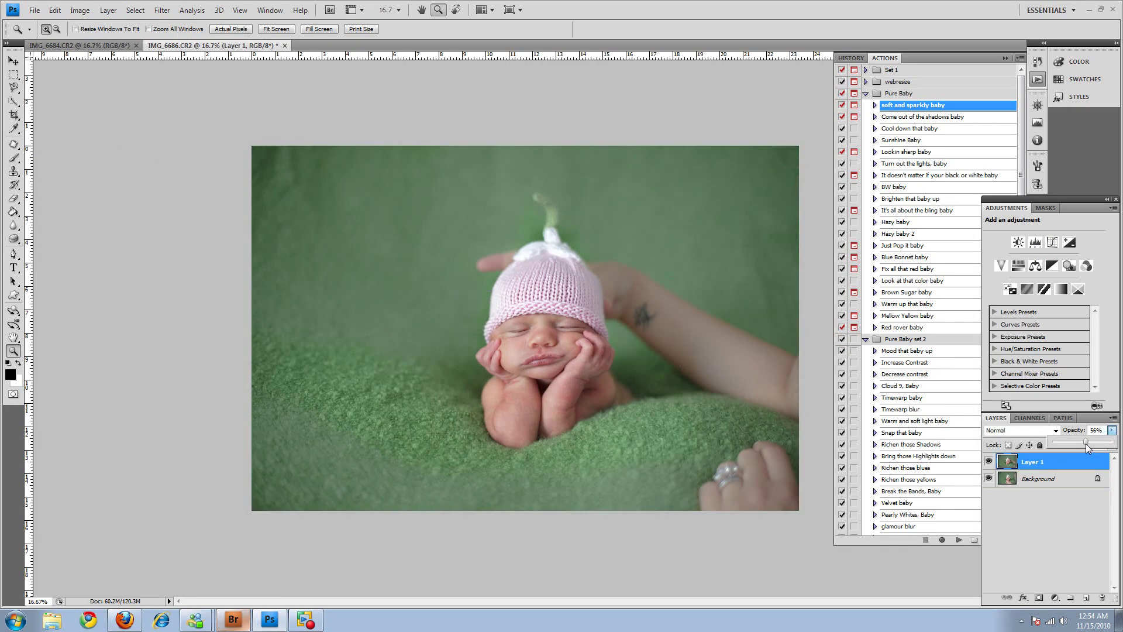
{"action": "key", "text": "v"}
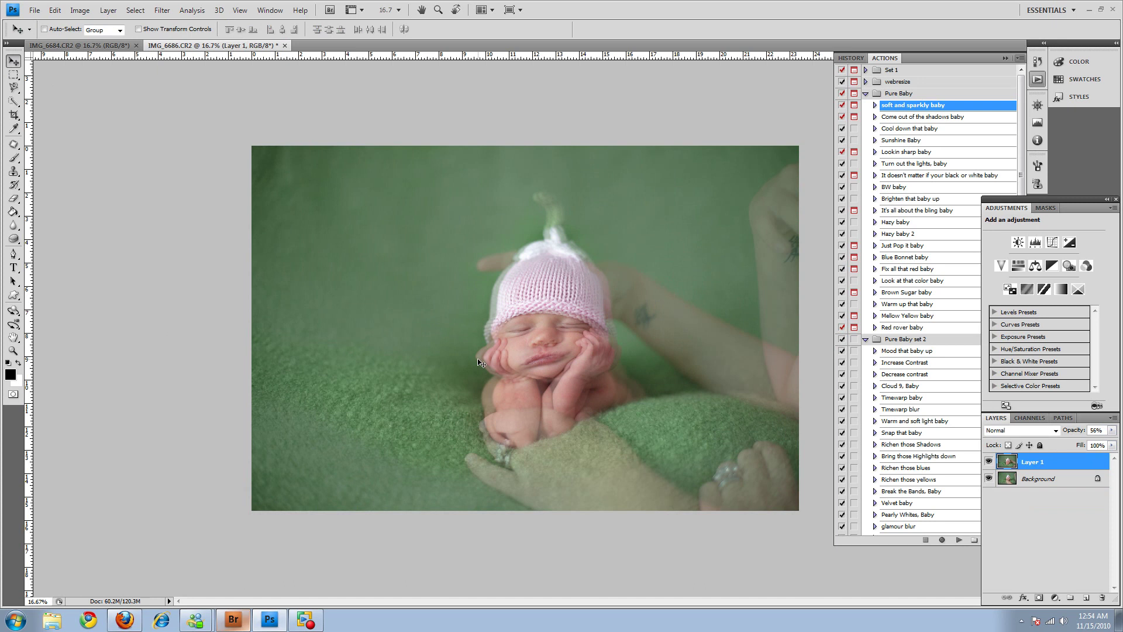
{"action": "left_click_drag", "start_coordinate": [479, 363], "coordinate": [485, 364]}
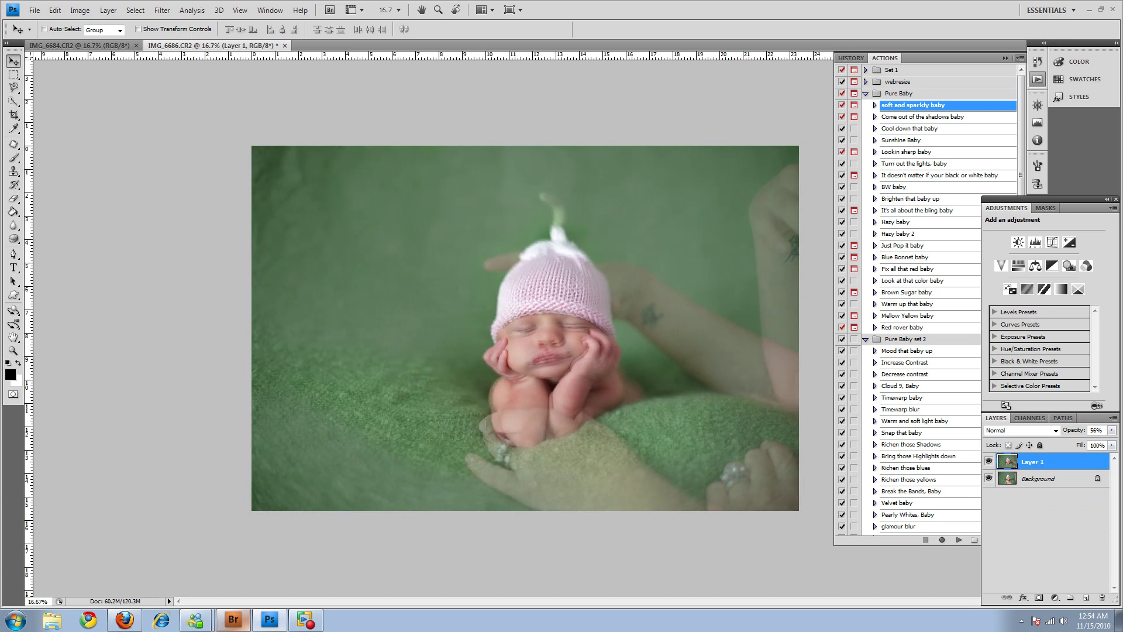
{"action": "left_click", "coordinate": [1112, 430]}
{"action": "left_click", "coordinate": [1113, 442]}
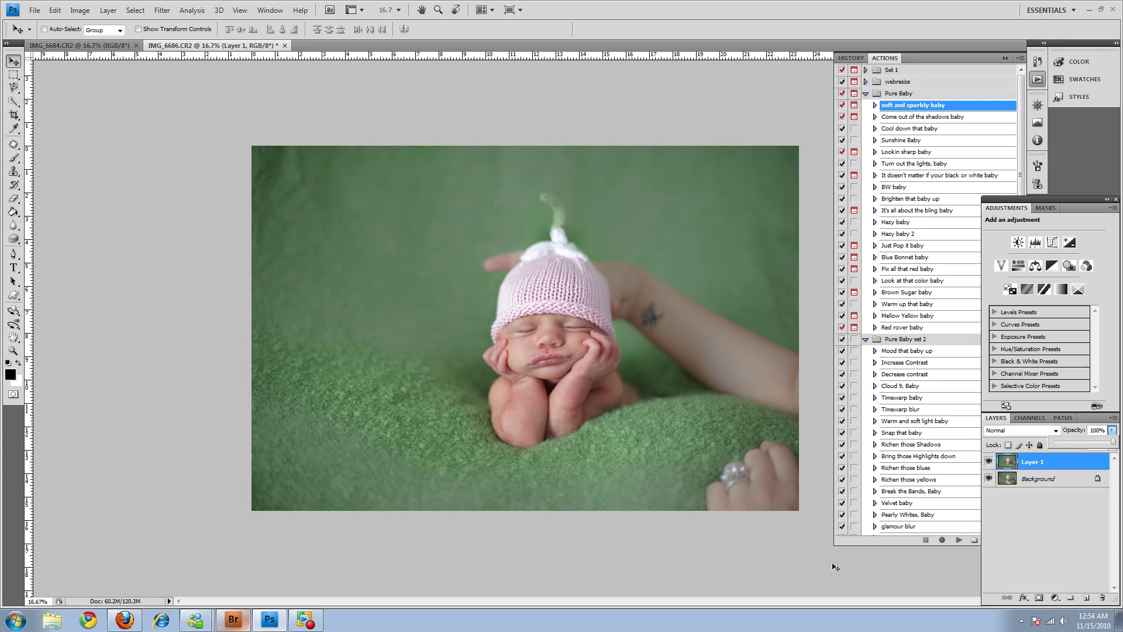
{"action": "left_click", "coordinate": [1039, 599]}
{"action": "left_click", "coordinate": [14, 158]}
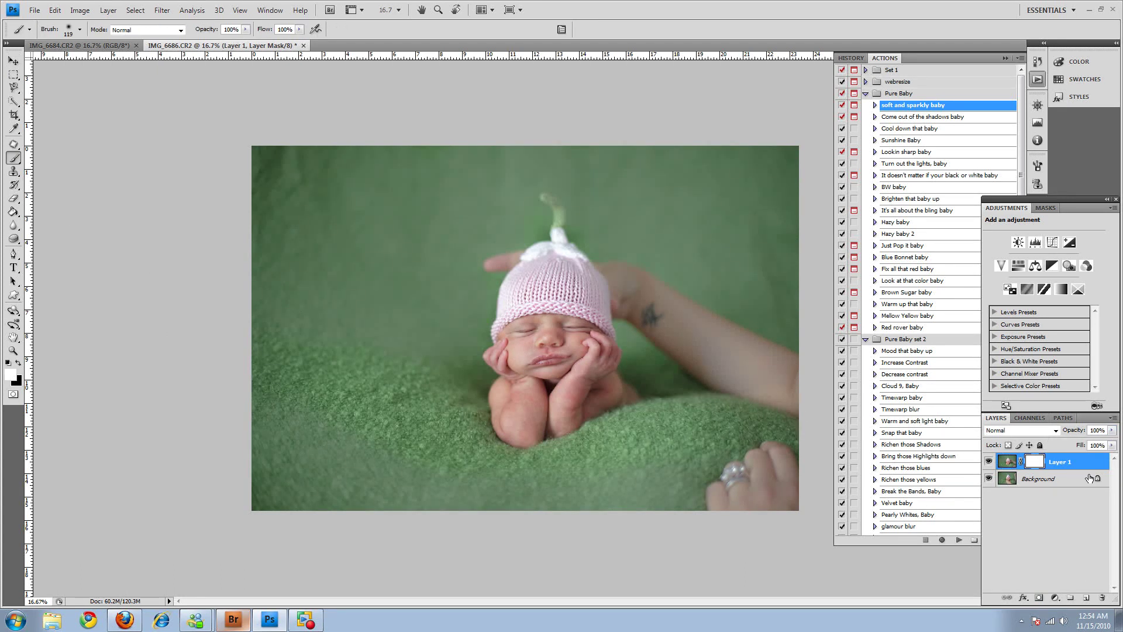
Step: Paint the mask black with a 391 px brush over the adult's arm and fingertips
{"action": "left_click", "coordinate": [18, 364]}
{"action": "right_click", "coordinate": [468, 346]}
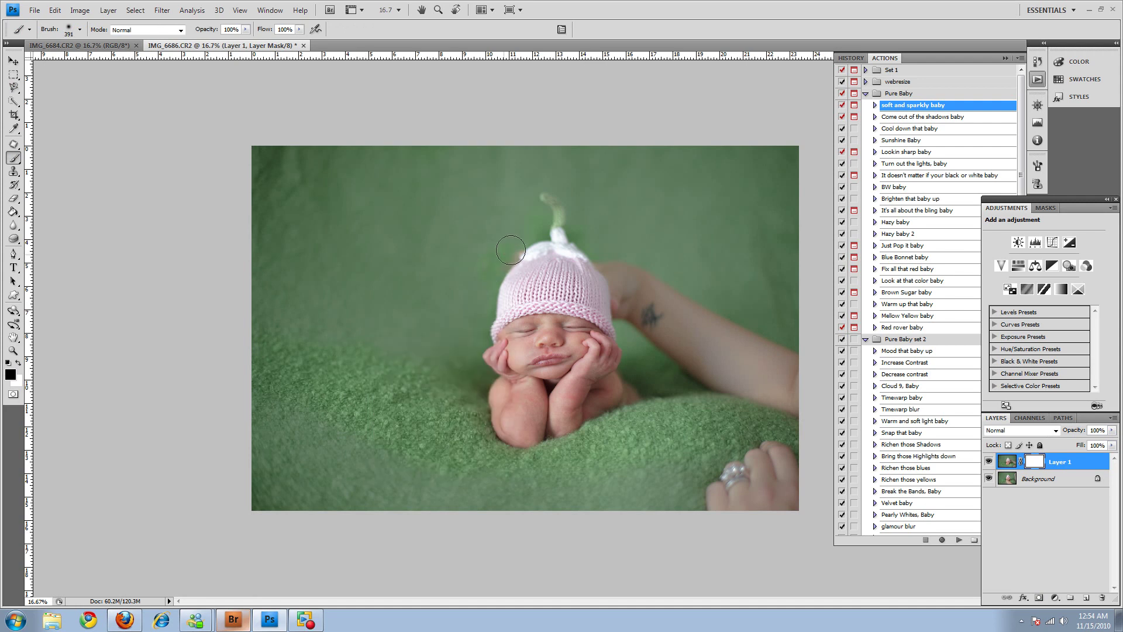
{"action": "left_click", "coordinate": [523, 275]}
{"action": "mouse_move", "coordinate": [532, 233]}
{"action": "left_mouse_down"}
{"action": "mouse_move", "coordinate": [578, 252]}
{"action": "mouse_move", "coordinate": [548, 218]}
{"action": "mouse_move", "coordinate": [542, 202]}
{"action": "mouse_move", "coordinate": [552, 194]}
{"action": "mouse_move", "coordinate": [617, 273]}
{"action": "mouse_move", "coordinate": [641, 325]}
{"action": "mouse_move", "coordinate": [644, 308]}
{"action": "mouse_move", "coordinate": [621, 303]}
{"action": "mouse_move", "coordinate": [621, 315]}
{"action": "mouse_move", "coordinate": [632, 293]}
{"action": "mouse_move", "coordinate": [660, 327]}
{"action": "mouse_move", "coordinate": [660, 284]}
{"action": "mouse_move", "coordinate": [671, 367]}
{"action": "mouse_move", "coordinate": [649, 338]}
{"action": "mouse_move", "coordinate": [669, 403]}
{"action": "mouse_move", "coordinate": [640, 367]}
{"action": "left_mouse_up"}
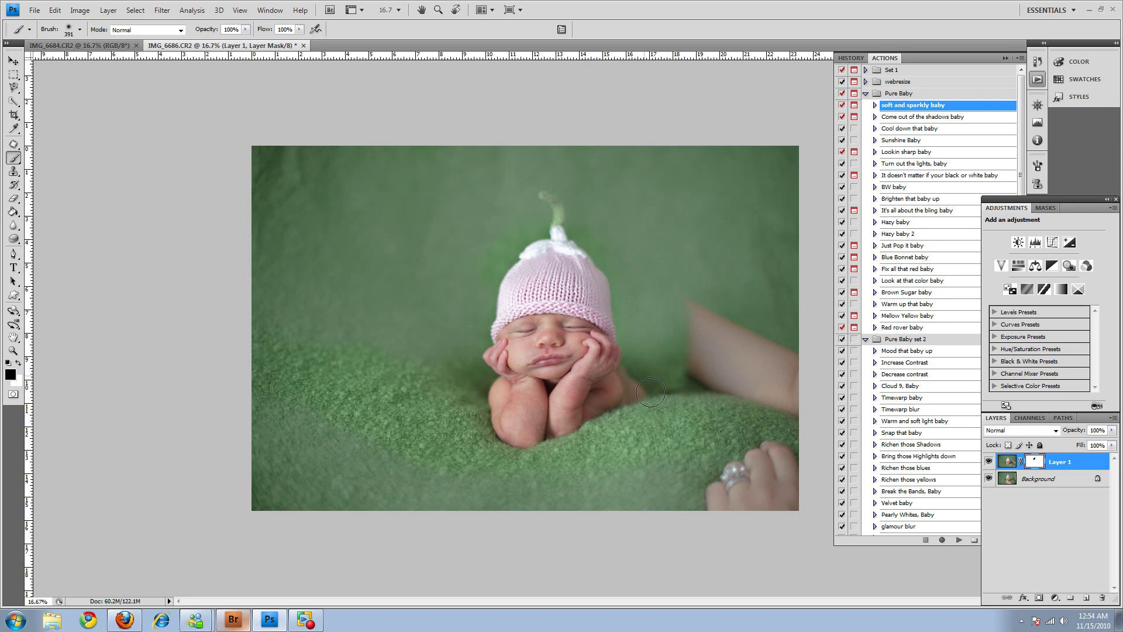
{"action": "key", "text": "ctrl+z"}
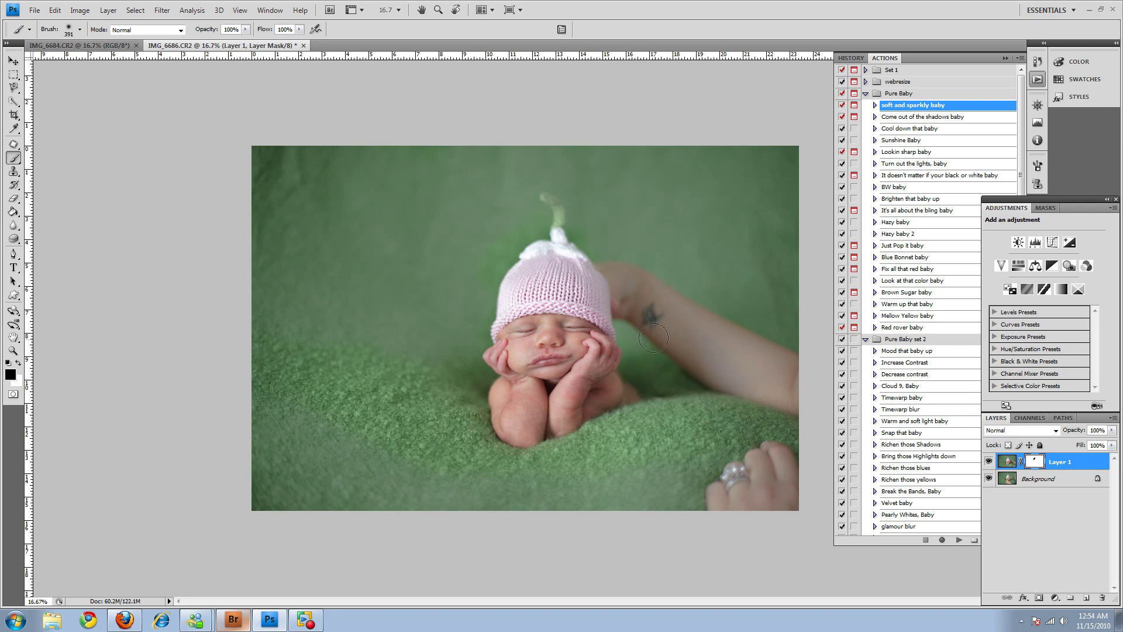
{"action": "mouse_move", "coordinate": [628, 307]}
{"action": "left_mouse_down"}
{"action": "mouse_move", "coordinate": [621, 308]}
{"action": "mouse_move", "coordinate": [667, 345]}
{"action": "mouse_move", "coordinate": [678, 341]}
{"action": "mouse_move", "coordinate": [658, 319]}
{"action": "mouse_move", "coordinate": [662, 304]}
{"action": "mouse_move", "coordinate": [667, 336]}
{"action": "mouse_move", "coordinate": [694, 367]}
{"action": "mouse_move", "coordinate": [698, 345]}
{"action": "mouse_move", "coordinate": [731, 364]}
{"action": "mouse_move", "coordinate": [752, 349]}
{"action": "mouse_move", "coordinate": [762, 357]}
{"action": "mouse_move", "coordinate": [734, 376]}
{"action": "mouse_move", "coordinate": [774, 402]}
{"action": "mouse_move", "coordinate": [769, 329]}
{"action": "left_mouse_up"}
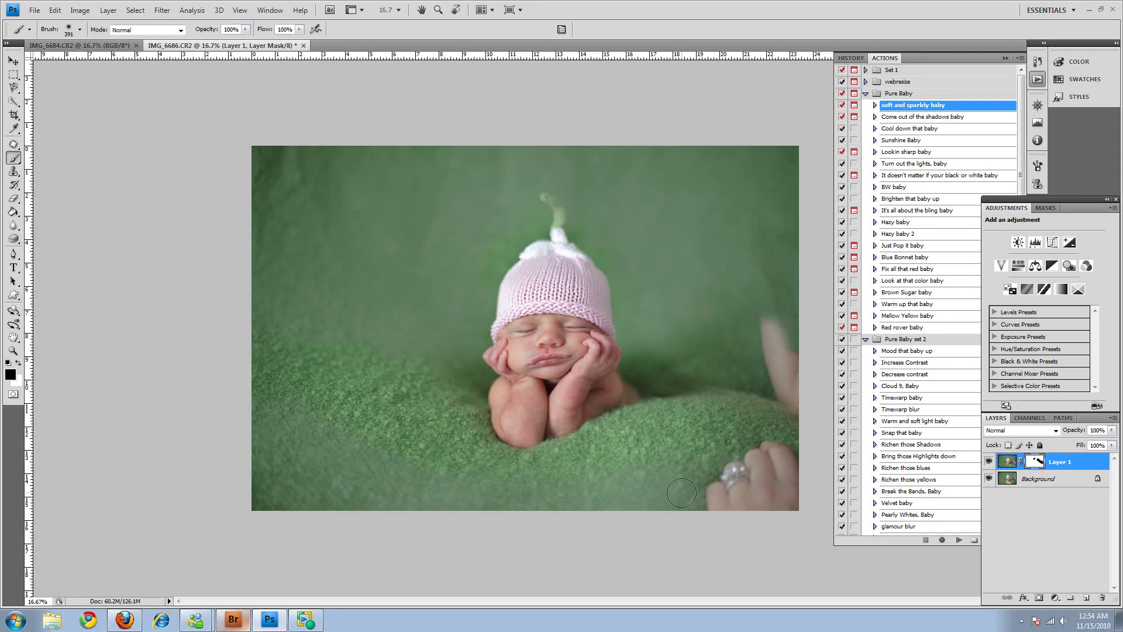
{"action": "mouse_move", "coordinate": [772, 488]}
{"action": "left_mouse_down"}
{"action": "mouse_move", "coordinate": [779, 450]}
{"action": "mouse_move", "coordinate": [781, 481]}
{"action": "mouse_move", "coordinate": [759, 489]}
{"action": "mouse_move", "coordinate": [759, 507]}
{"action": "mouse_move", "coordinate": [722, 504]}
{"action": "mouse_move", "coordinate": [761, 466]}
{"action": "mouse_move", "coordinate": [748, 438]}
{"action": "mouse_move", "coordinate": [771, 417]}
{"action": "mouse_move", "coordinate": [757, 420]}
{"action": "mouse_move", "coordinate": [808, 419]}
{"action": "left_mouse_up"}
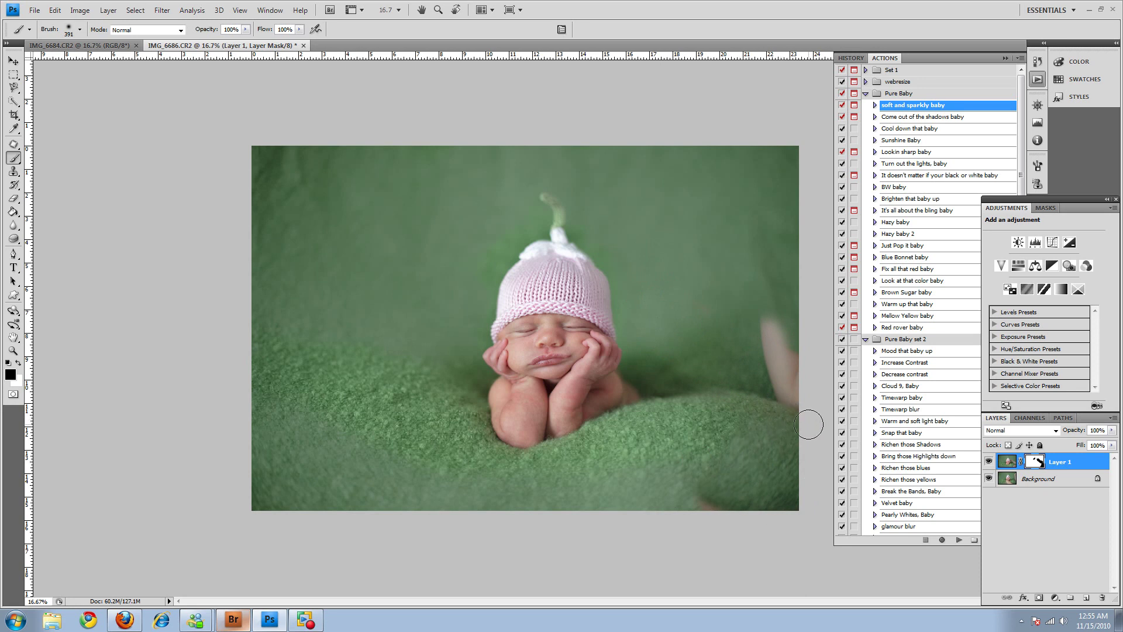
{"action": "left_click", "coordinate": [19, 363]}
Step: Merge the composite into one Background layer with Ctrl+Shift+E and save Snapshot 1
{"action": "key", "text": "ctrl+shift+e"}
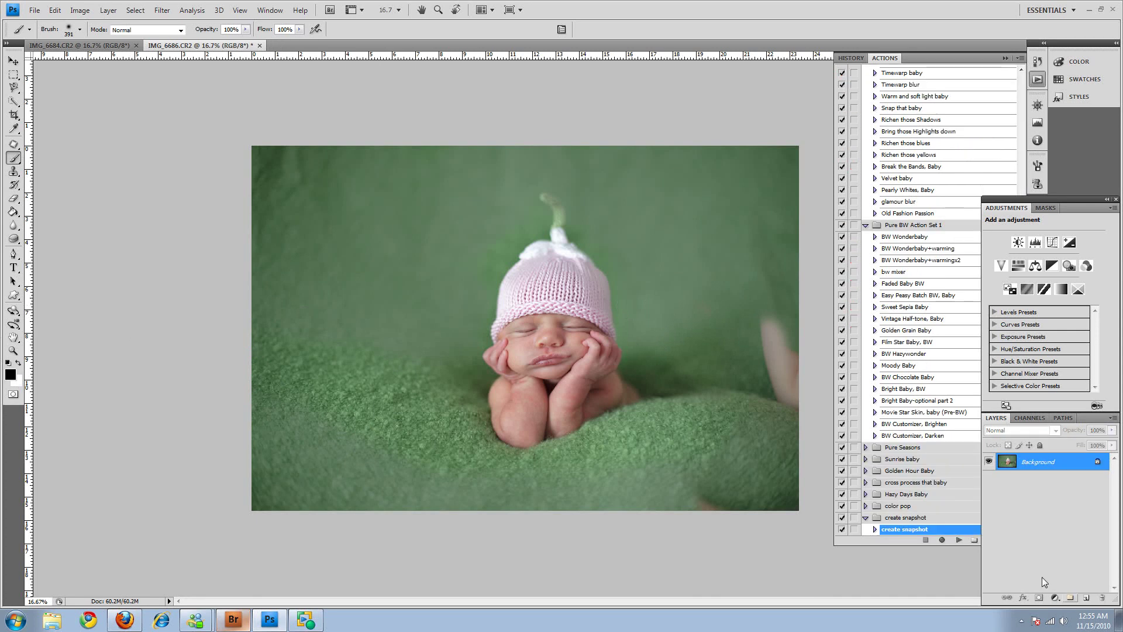
{"action": "left_click", "coordinate": [851, 58]}
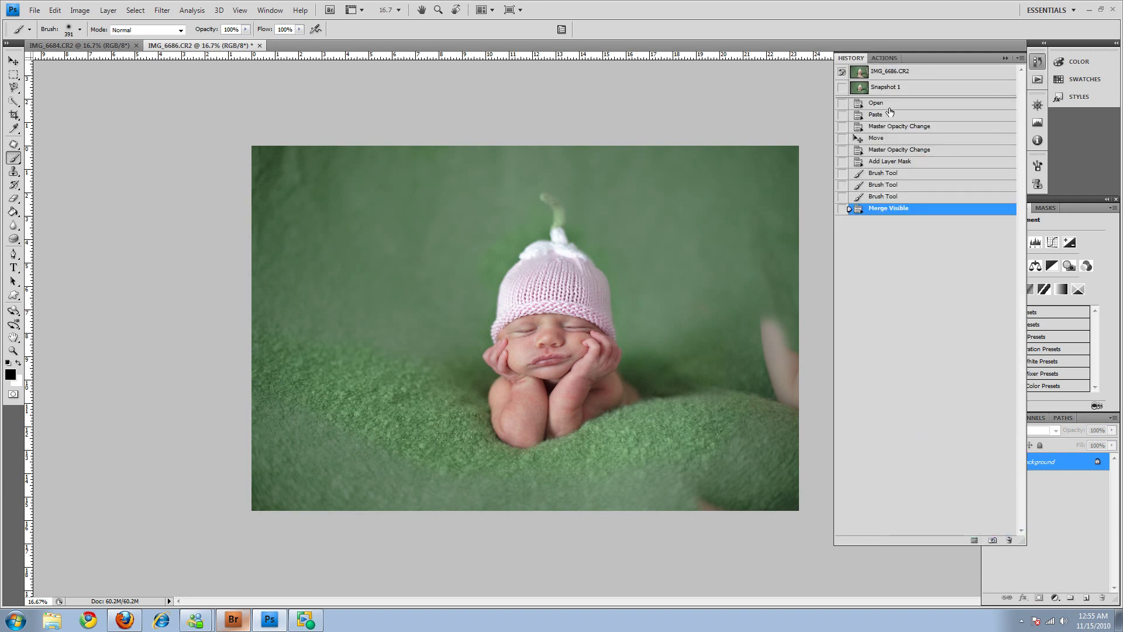
{"action": "left_click", "coordinate": [884, 58]}
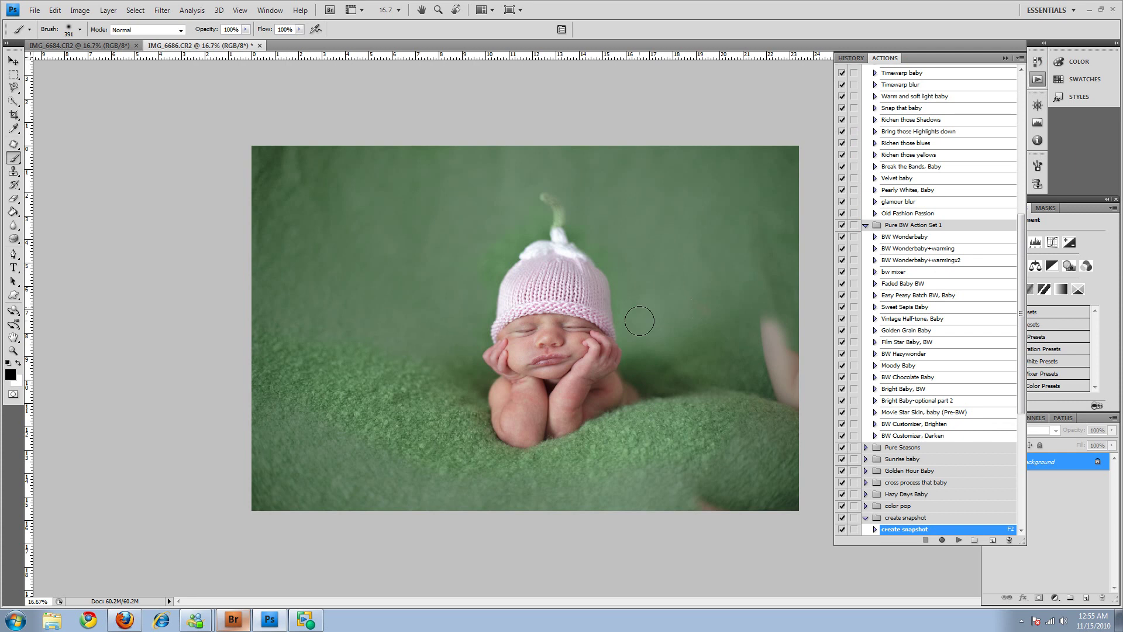
Step: Clone green backdrop on a new layer over the right-edge finger and dark top-left corner
{"action": "left_click", "coordinate": [13, 171]}
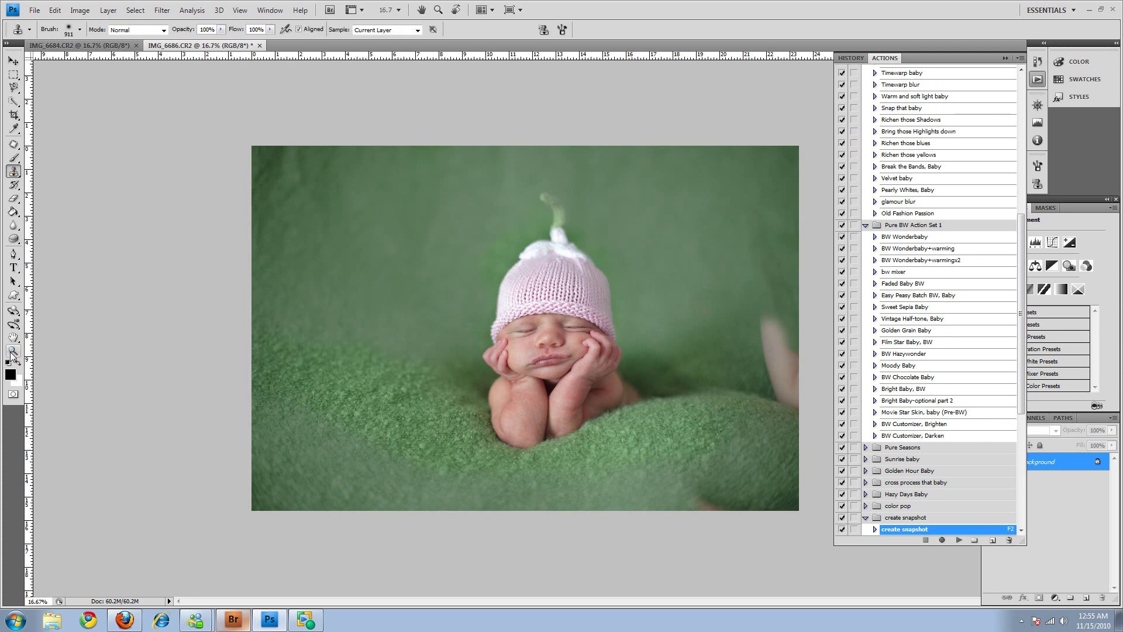
{"action": "key", "text": "ctrl+shift+alt+n"}
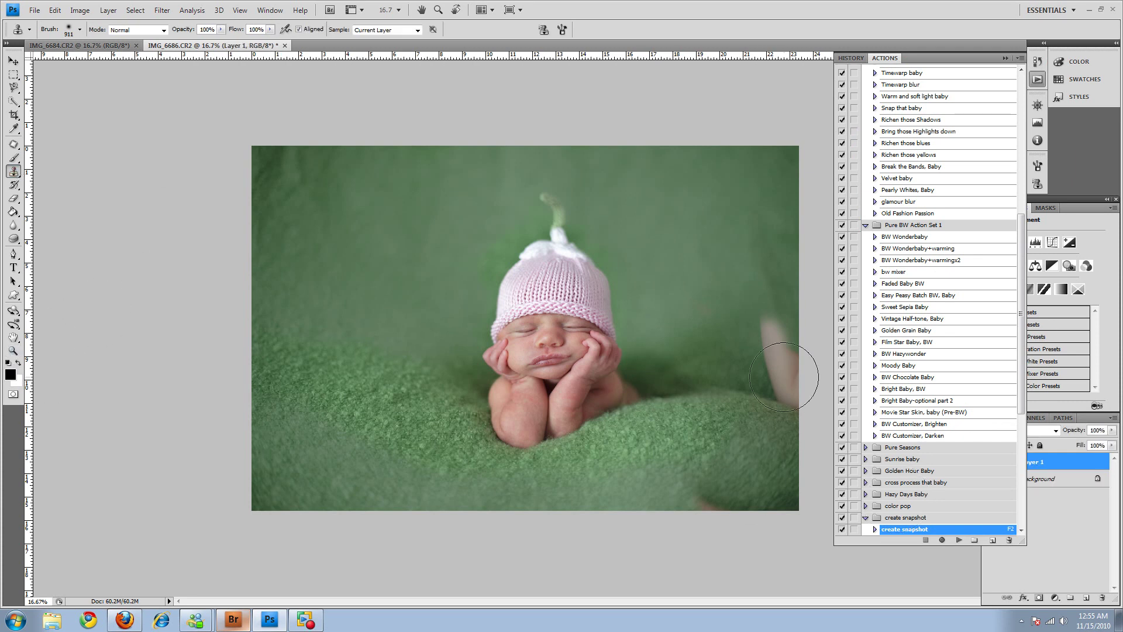
{"action": "mouse_move", "coordinate": [755, 322]}
{"action": "left_mouse_down"}
{"action": "mouse_move", "coordinate": [762, 298]}
{"action": "mouse_move", "coordinate": [748, 293]}
{"action": "mouse_move", "coordinate": [760, 258]}
{"action": "mouse_move", "coordinate": [744, 241]}
{"action": "mouse_move", "coordinate": [765, 351]}
{"action": "mouse_move", "coordinate": [754, 341]}
{"action": "mouse_move", "coordinate": [781, 375]}
{"action": "mouse_move", "coordinate": [767, 377]}
{"action": "mouse_move", "coordinate": [806, 391]}
{"action": "mouse_move", "coordinate": [748, 393]}
{"action": "mouse_move", "coordinate": [669, 493]}
{"action": "mouse_move", "coordinate": [720, 489]}
{"action": "mouse_move", "coordinate": [717, 509]}
{"action": "mouse_move", "coordinate": [781, 503]}
{"action": "mouse_move", "coordinate": [696, 446]}
{"action": "mouse_move", "coordinate": [746, 451]}
{"action": "mouse_move", "coordinate": [674, 490]}
{"action": "mouse_move", "coordinate": [672, 459]}
{"action": "mouse_move", "coordinate": [660, 458]}
{"action": "mouse_move", "coordinate": [672, 442]}
{"action": "left_mouse_up"}
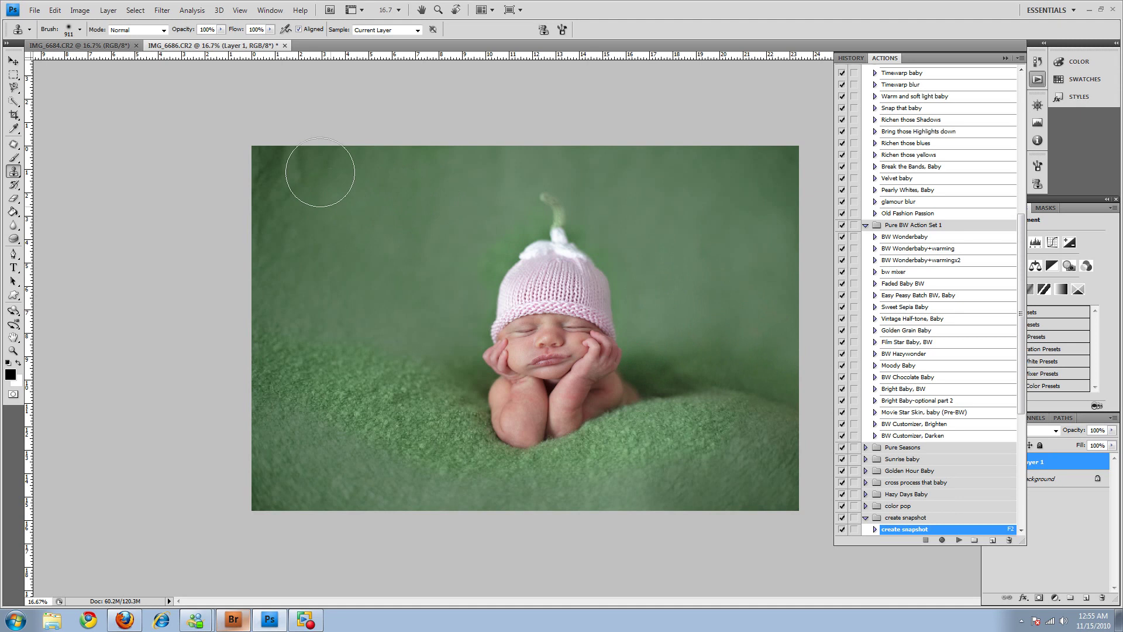
{"action": "left_click", "coordinate": [287, 208], "text": "alt"}
{"action": "mouse_move", "coordinate": [287, 207]}
{"action": "left_mouse_down"}
{"action": "mouse_move", "coordinate": [276, 188]}
{"action": "mouse_move", "coordinate": [319, 187]}
{"action": "mouse_move", "coordinate": [289, 150]}
{"action": "mouse_move", "coordinate": [307, 207]}
{"action": "left_mouse_up"}
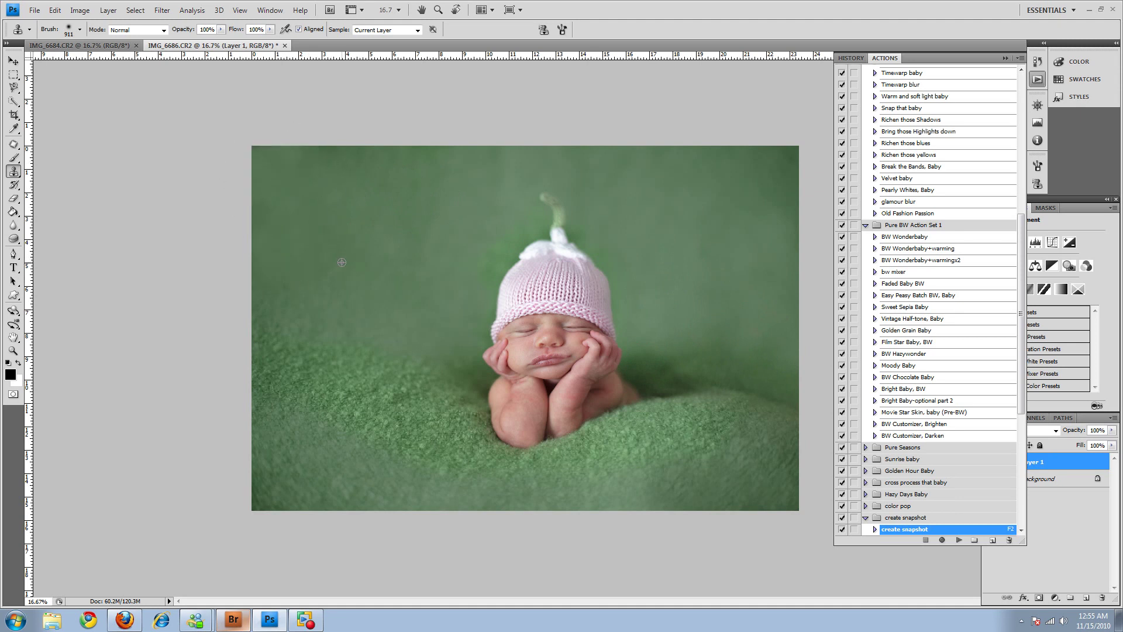
{"action": "mouse_move", "coordinate": [275, 274]}
{"action": "left_mouse_down"}
{"action": "mouse_move", "coordinate": [259, 294]}
{"action": "mouse_move", "coordinate": [342, 229]}
{"action": "mouse_move", "coordinate": [383, 172]}
{"action": "mouse_move", "coordinate": [330, 154]}
{"action": "left_mouse_up"}
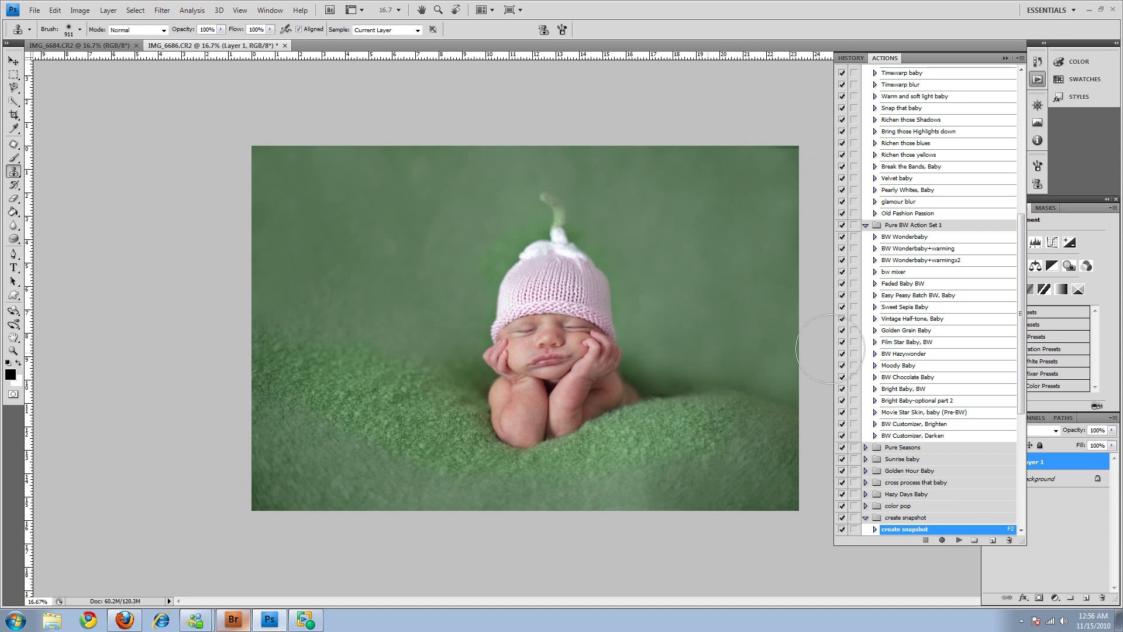
{"action": "left_click", "coordinate": [1072, 462]}
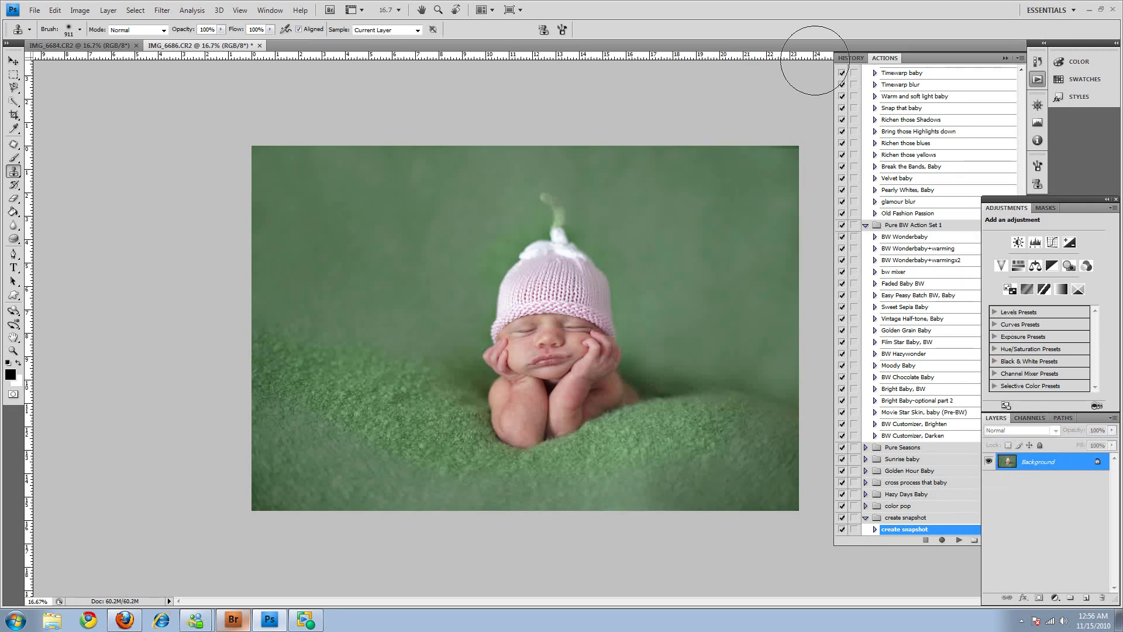
Step: Compare the original IMG_6686.CR2 state and Snapshot 1 in History, ending on Snapshot 2
{"action": "left_click", "coordinate": [851, 58]}
{"action": "left_click", "coordinate": [907, 74]}
{"action": "left_click", "coordinate": [914, 89]}
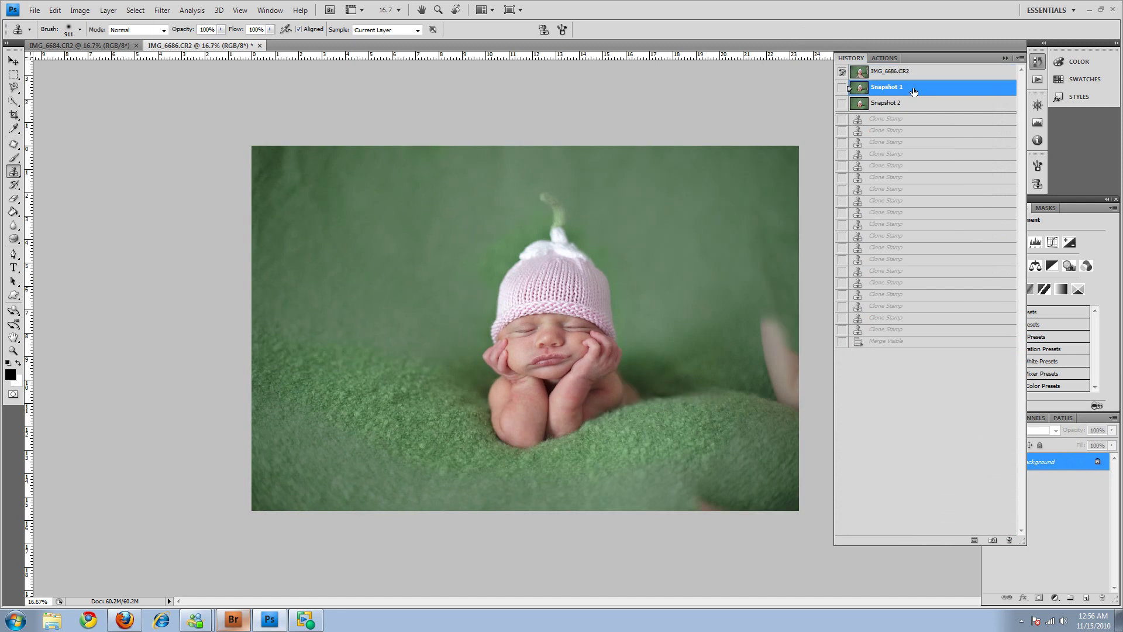
{"action": "left_click", "coordinate": [915, 106]}
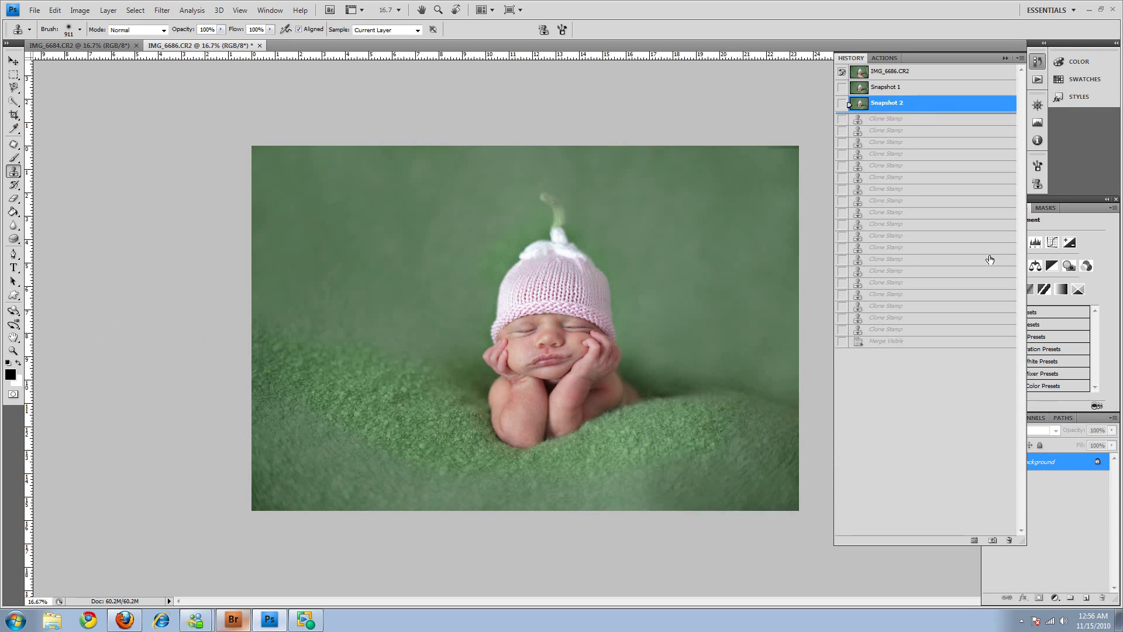
Step: Zoom in and paint a Quick Mask over the baby's face, hands and arms to select them
{"action": "left_click", "coordinate": [884, 58]}
{"action": "left_click", "coordinate": [1044, 449]}
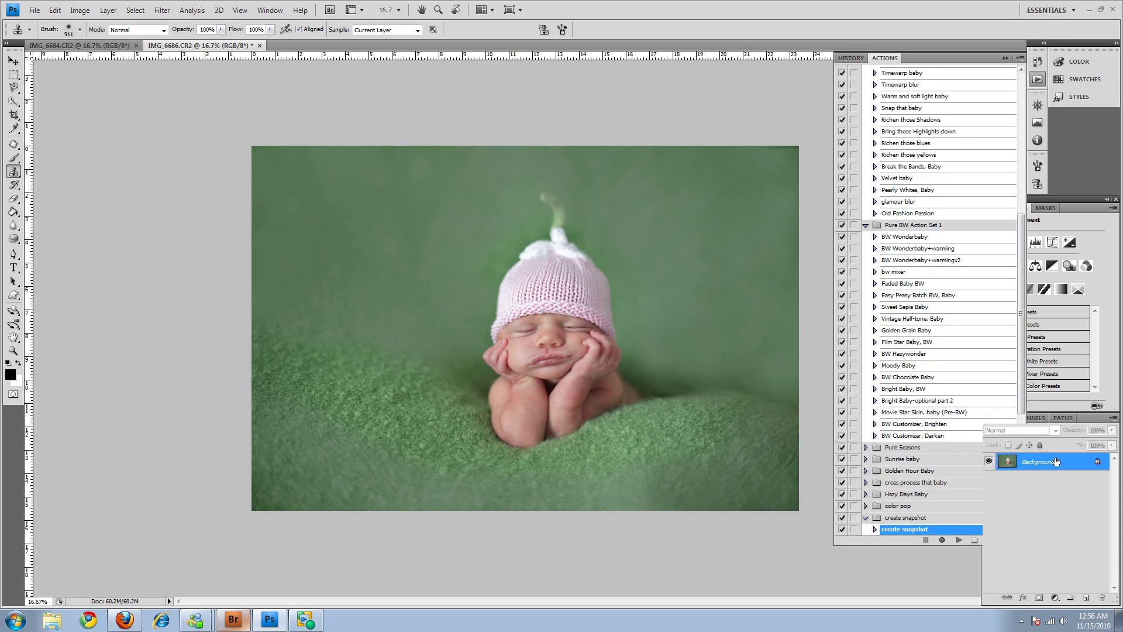
{"action": "left_click", "coordinate": [12, 351]}
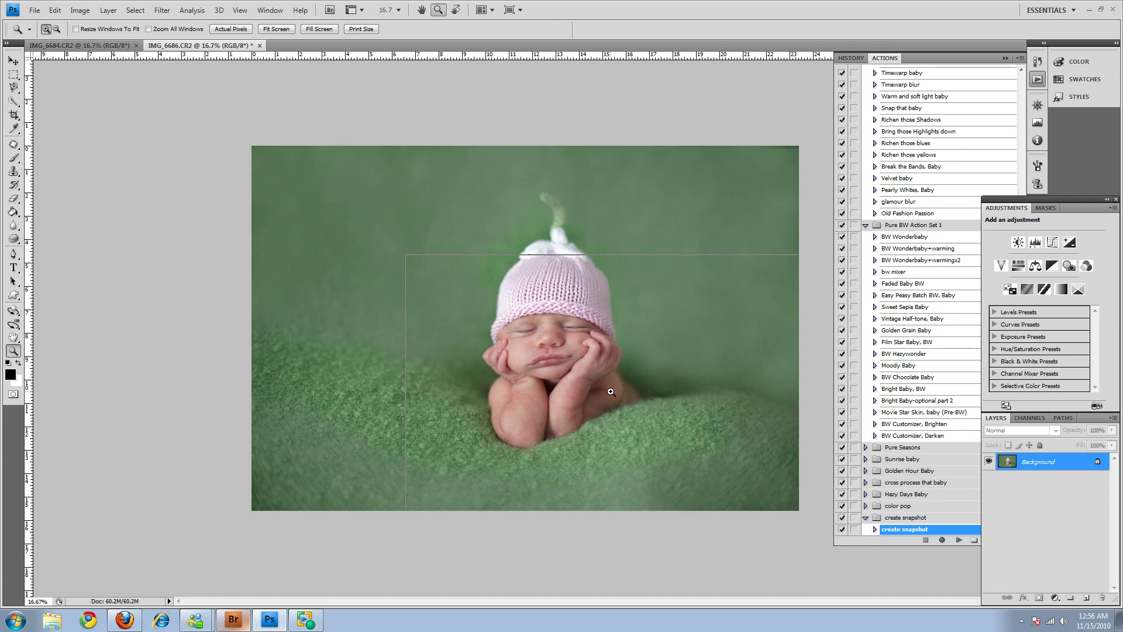
{"action": "left_click", "coordinate": [558, 356]}
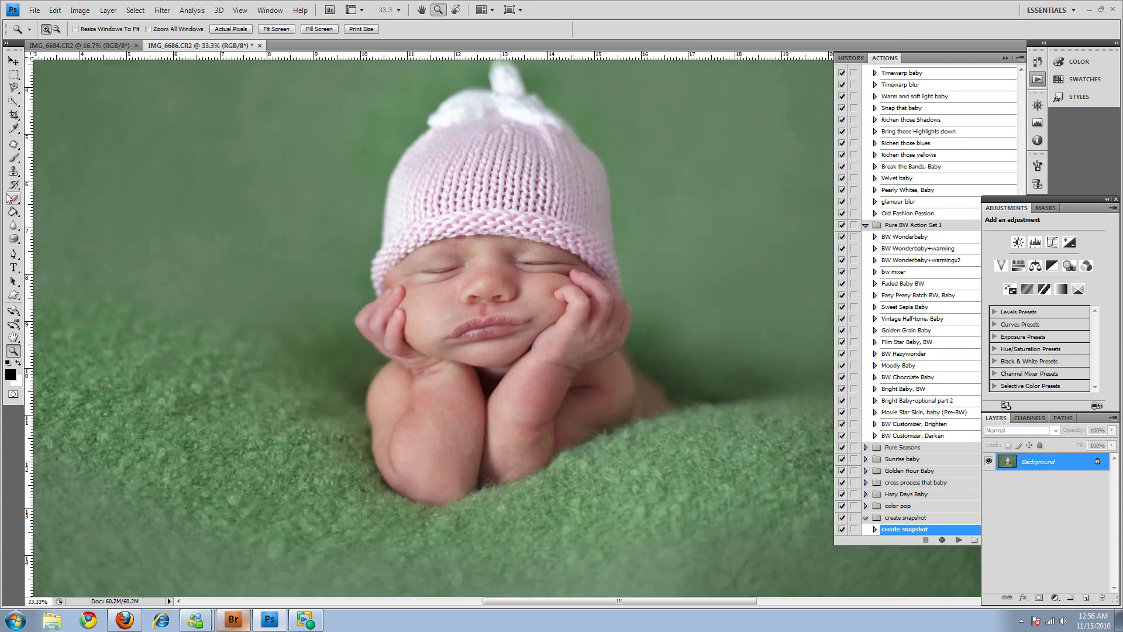
{"action": "left_click", "coordinate": [13, 395]}
{"action": "left_click", "coordinate": [13, 158]}
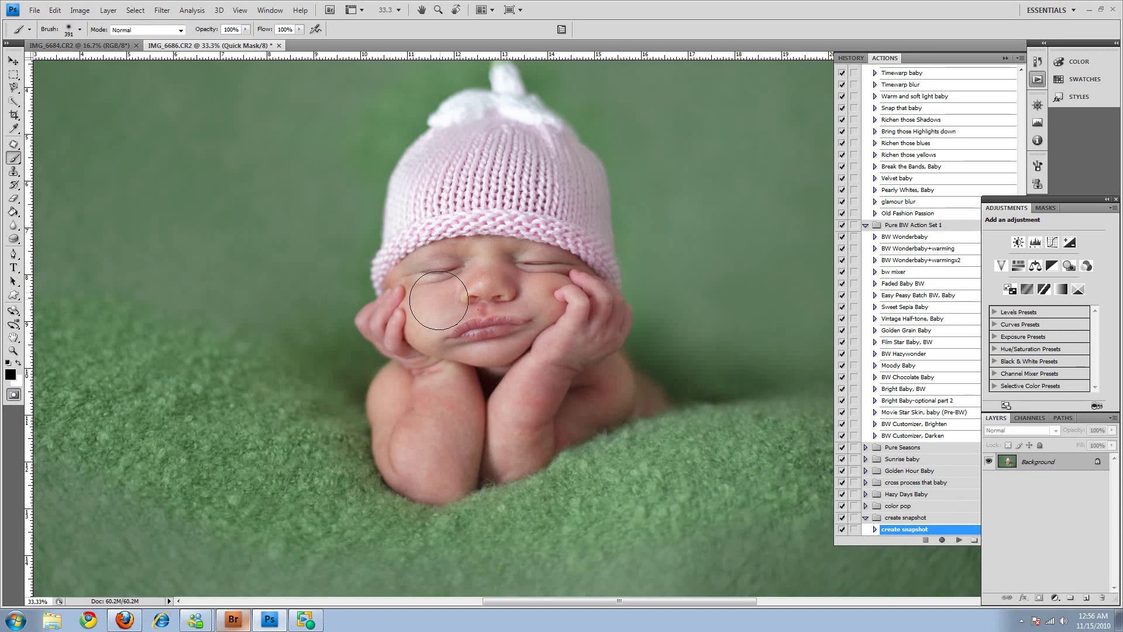
{"action": "mouse_move", "coordinate": [483, 315]}
{"action": "left_mouse_down"}
{"action": "mouse_move", "coordinate": [434, 282]}
{"action": "mouse_move", "coordinate": [406, 312]}
{"action": "mouse_move", "coordinate": [416, 325]}
{"action": "mouse_move", "coordinate": [476, 299]}
{"action": "mouse_move", "coordinate": [485, 284]}
{"action": "mouse_move", "coordinate": [474, 265]}
{"action": "mouse_move", "coordinate": [572, 326]}
{"action": "mouse_move", "coordinate": [553, 294]}
{"action": "mouse_move", "coordinate": [506, 437]}
{"action": "mouse_move", "coordinate": [464, 445]}
{"action": "mouse_move", "coordinate": [470, 455]}
{"action": "mouse_move", "coordinate": [448, 469]}
{"action": "mouse_move", "coordinate": [458, 425]}
{"action": "mouse_move", "coordinate": [446, 416]}
{"action": "mouse_move", "coordinate": [545, 427]}
{"action": "mouse_move", "coordinate": [585, 390]}
{"action": "mouse_move", "coordinate": [569, 408]}
{"action": "mouse_move", "coordinate": [477, 438]}
{"action": "mouse_move", "coordinate": [492, 455]}
{"action": "mouse_move", "coordinate": [419, 471]}
{"action": "mouse_move", "coordinate": [412, 440]}
{"action": "mouse_move", "coordinate": [473, 388]}
{"action": "mouse_move", "coordinate": [433, 322]}
{"action": "mouse_move", "coordinate": [502, 275]}
{"action": "mouse_move", "coordinate": [546, 362]}
{"action": "mouse_move", "coordinate": [638, 410]}
{"action": "left_mouse_up"}
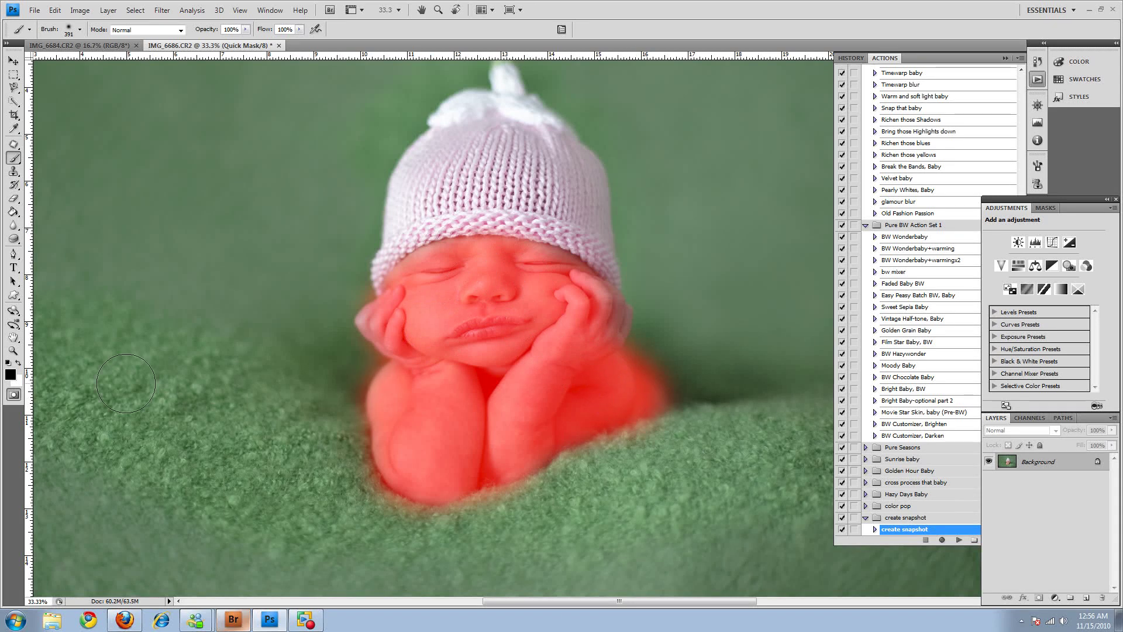
{"action": "left_click", "coordinate": [13, 394]}
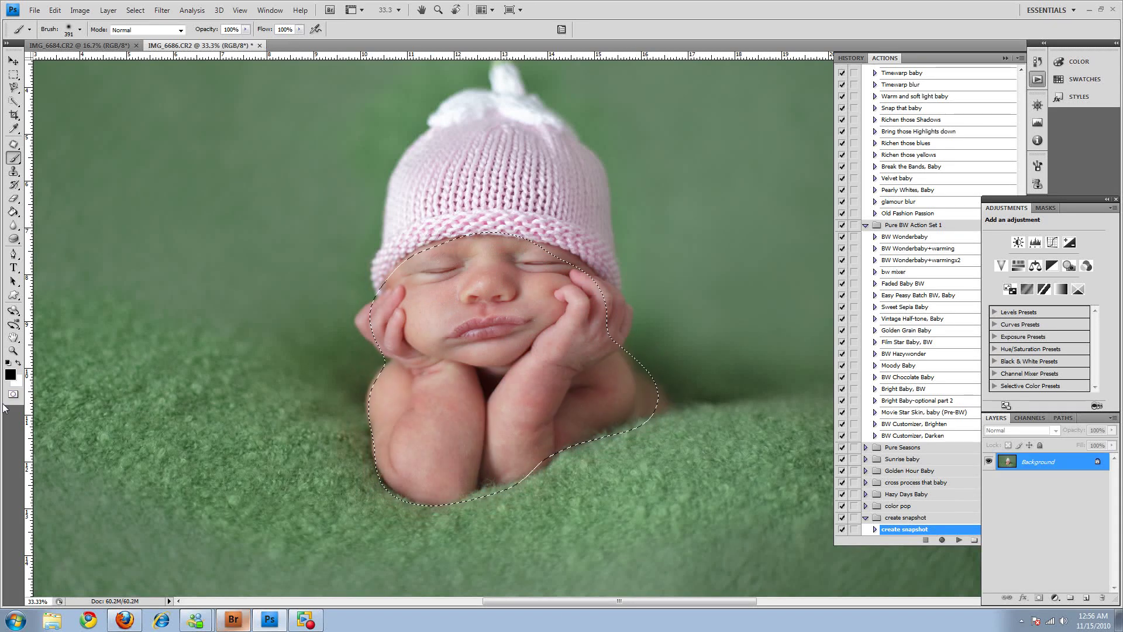
{"action": "left_click", "coordinate": [13, 351]}
{"action": "left_click", "coordinate": [470, 365], "text": "alt"}
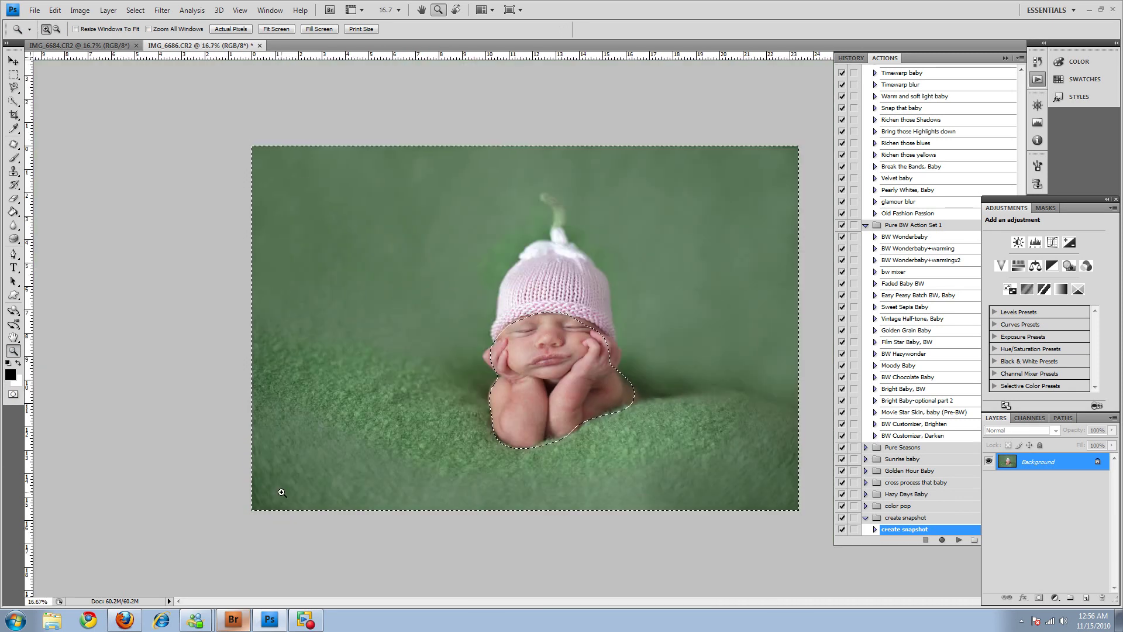
{"action": "left_click", "coordinate": [135, 10]}
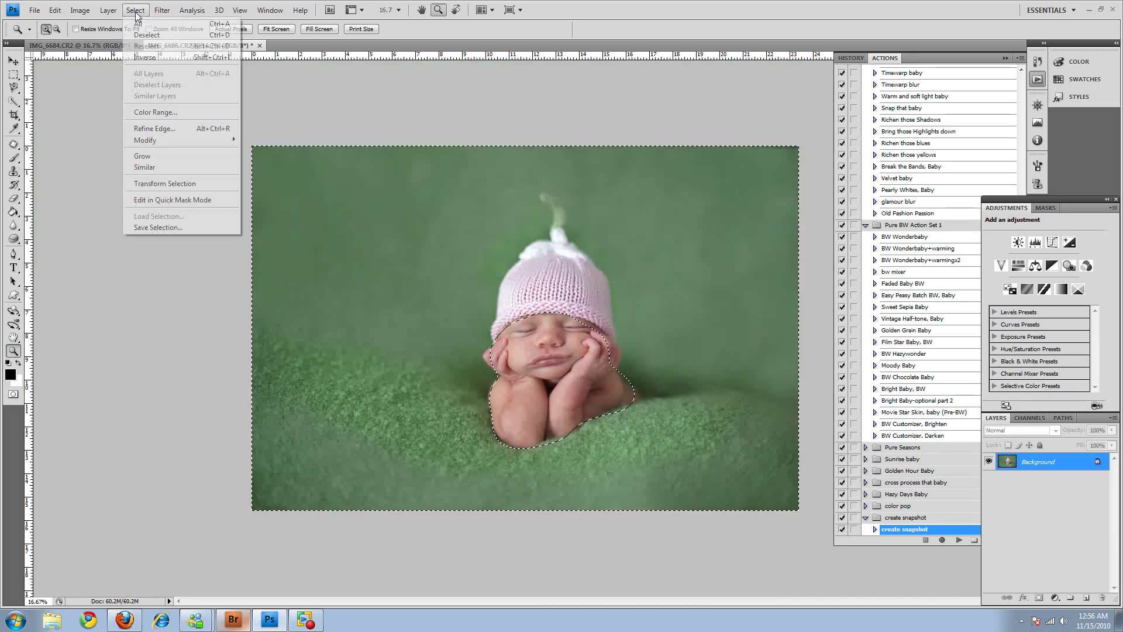
{"action": "left_click", "coordinate": [146, 58]}
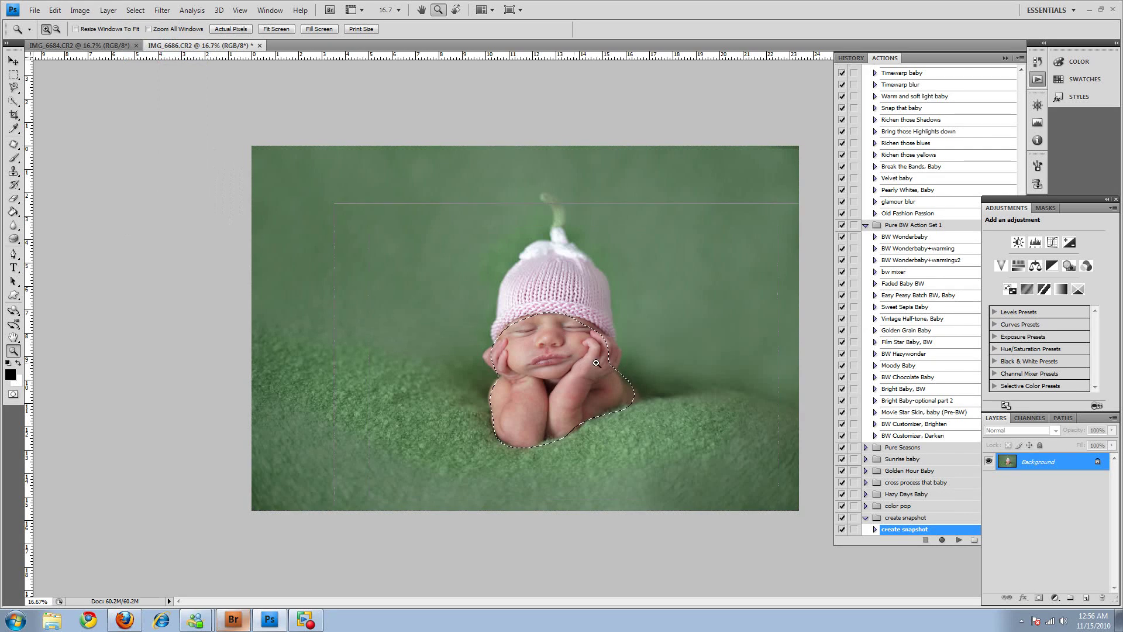
{"action": "left_click", "coordinate": [572, 358]}
{"action": "left_click", "coordinate": [1052, 242]}
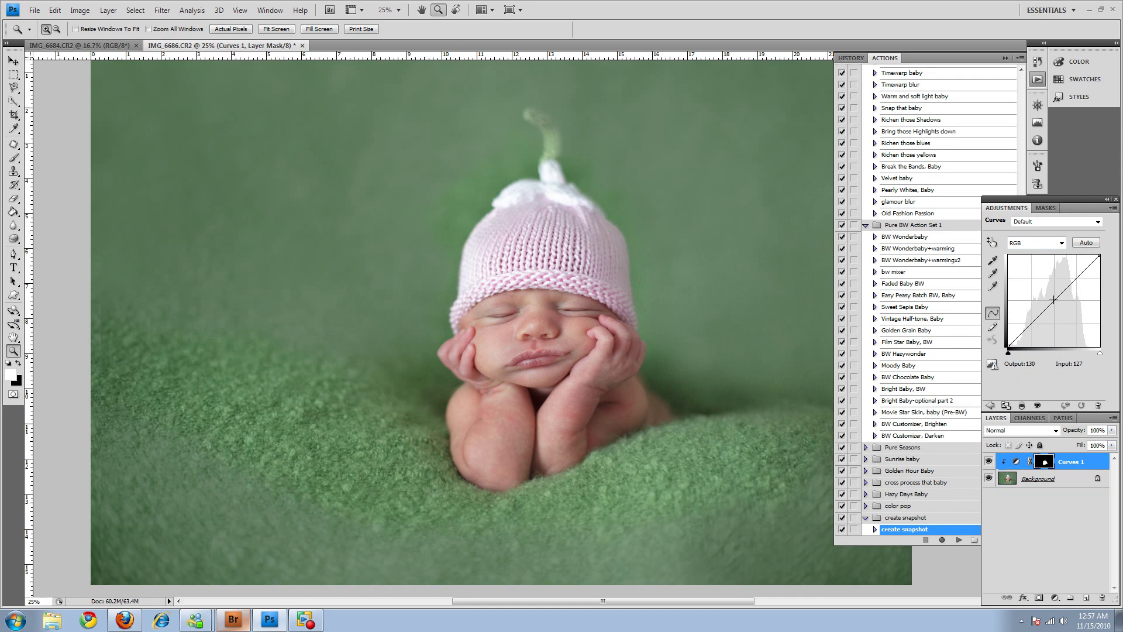
{"action": "left_click", "coordinate": [1047, 244]}
{"action": "left_click", "coordinate": [1047, 284]}
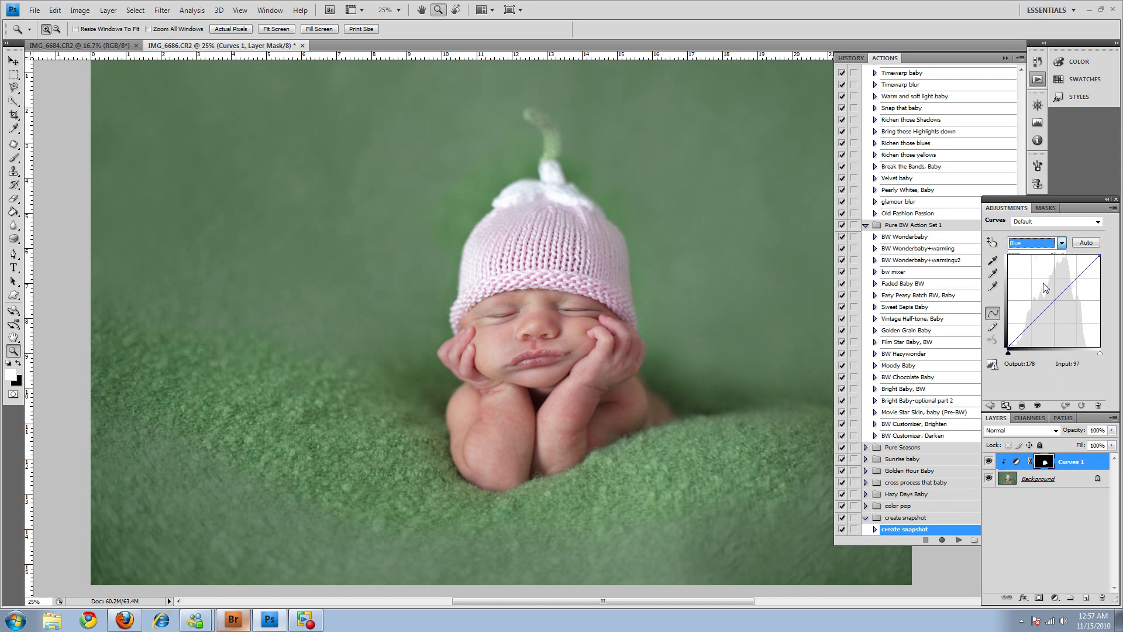
{"action": "left_click", "coordinate": [1054, 299]}
{"action": "left_click_drag", "start_coordinate": [1053, 300], "coordinate": [1057, 301]}
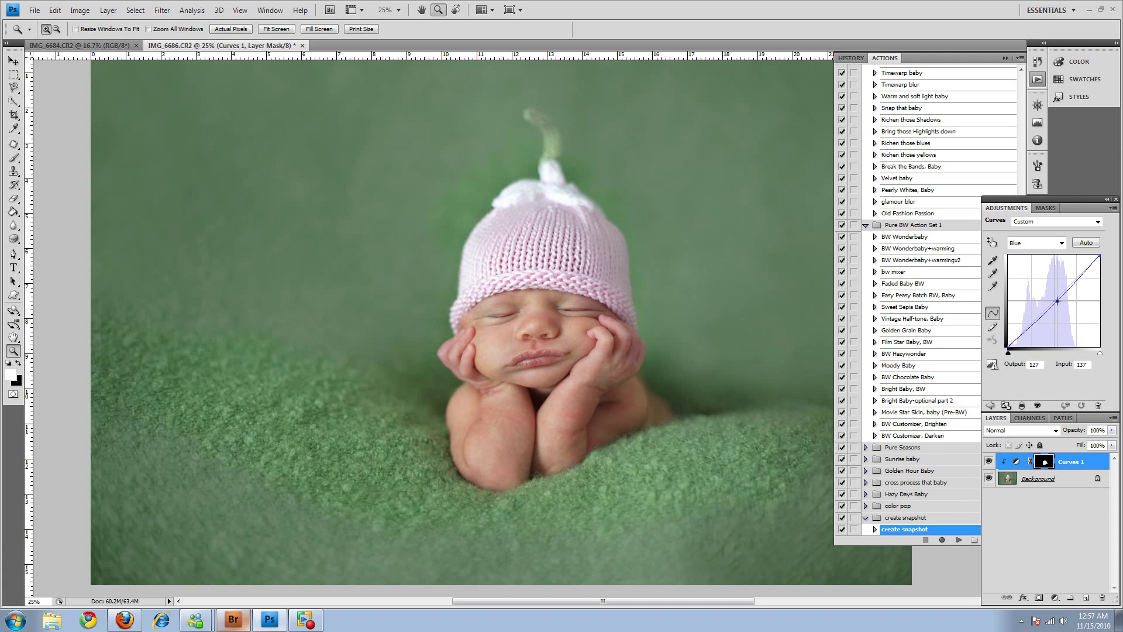
{"action": "left_click", "coordinate": [1047, 243]}
{"action": "left_click", "coordinate": [1029, 253]}
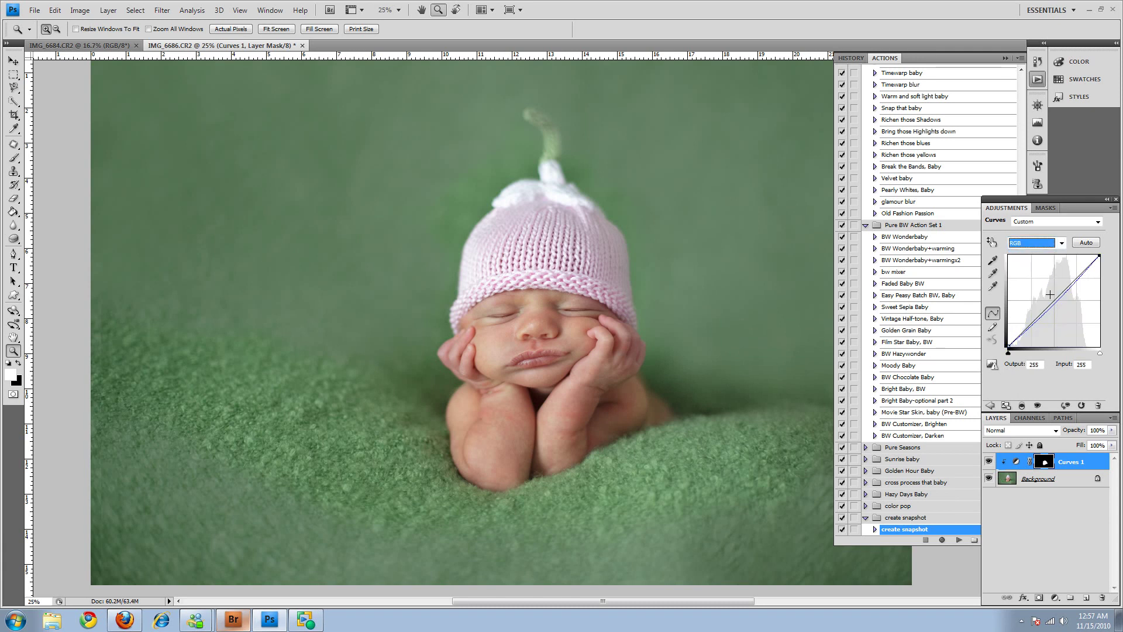
{"action": "left_click_drag", "start_coordinate": [1054, 299], "coordinate": [1053, 297]}
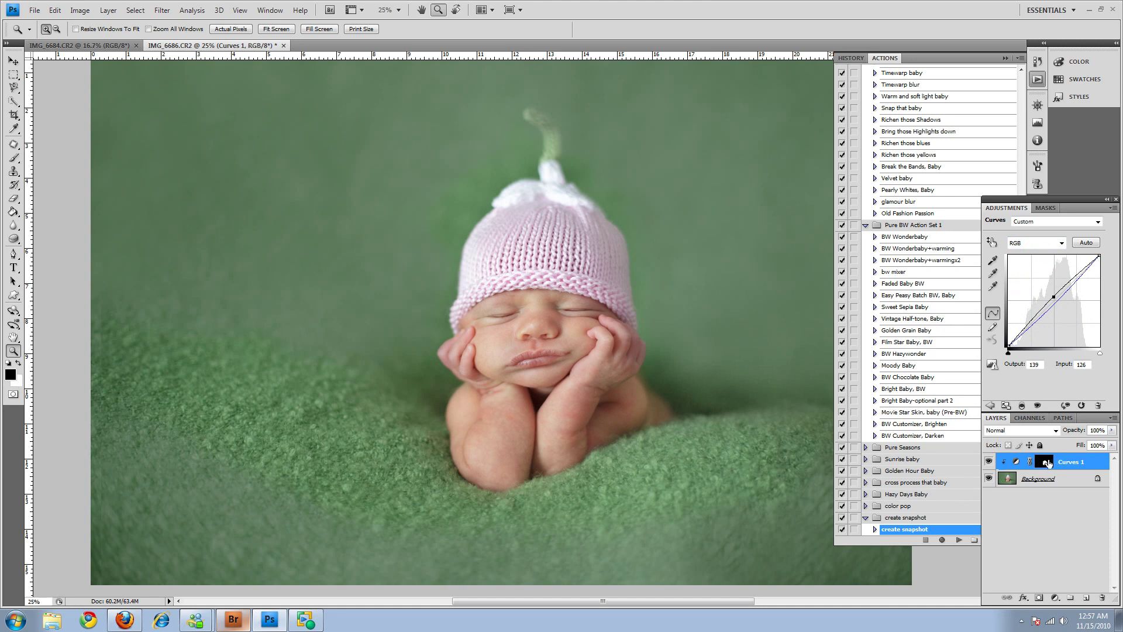
{"action": "left_click", "coordinate": [989, 462]}
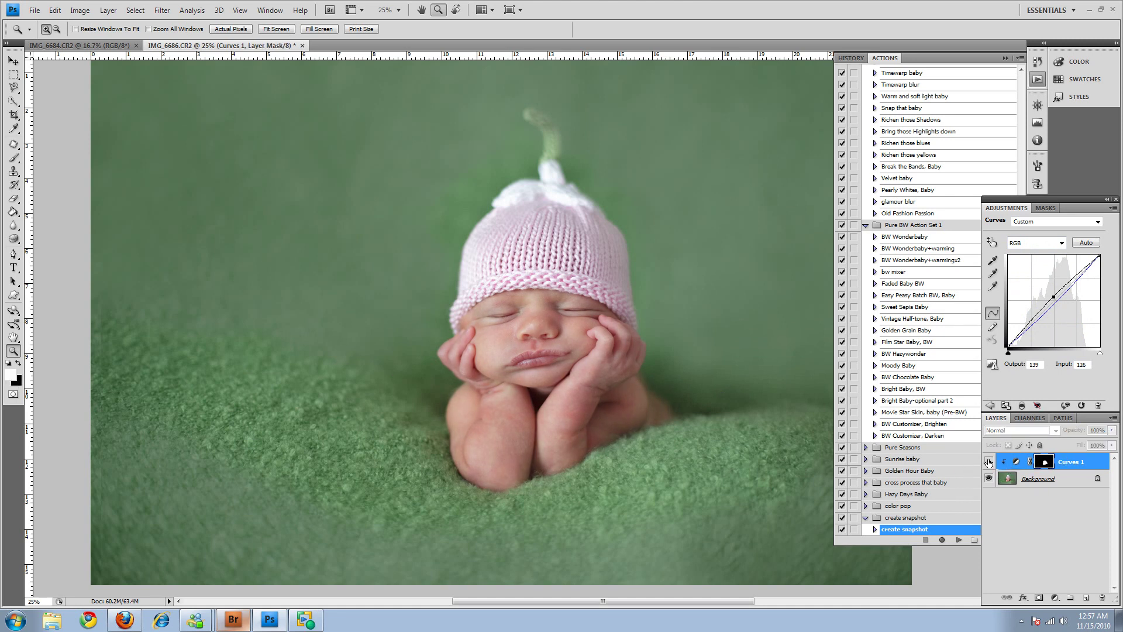
{"action": "left_click", "coordinate": [989, 462]}
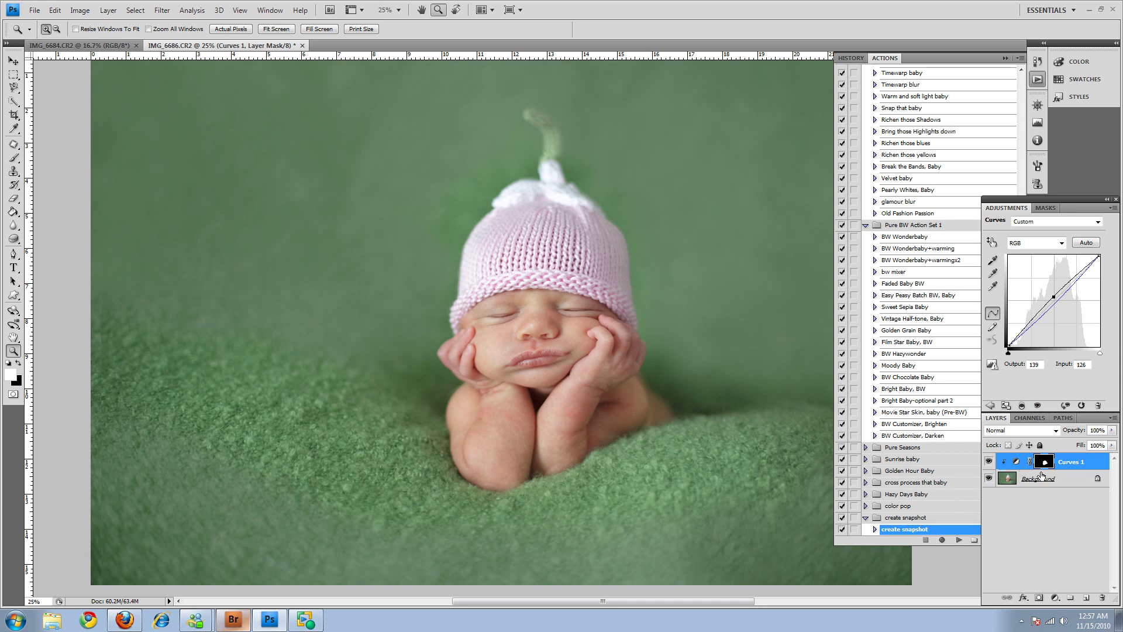
{"action": "key", "text": "Delete"}
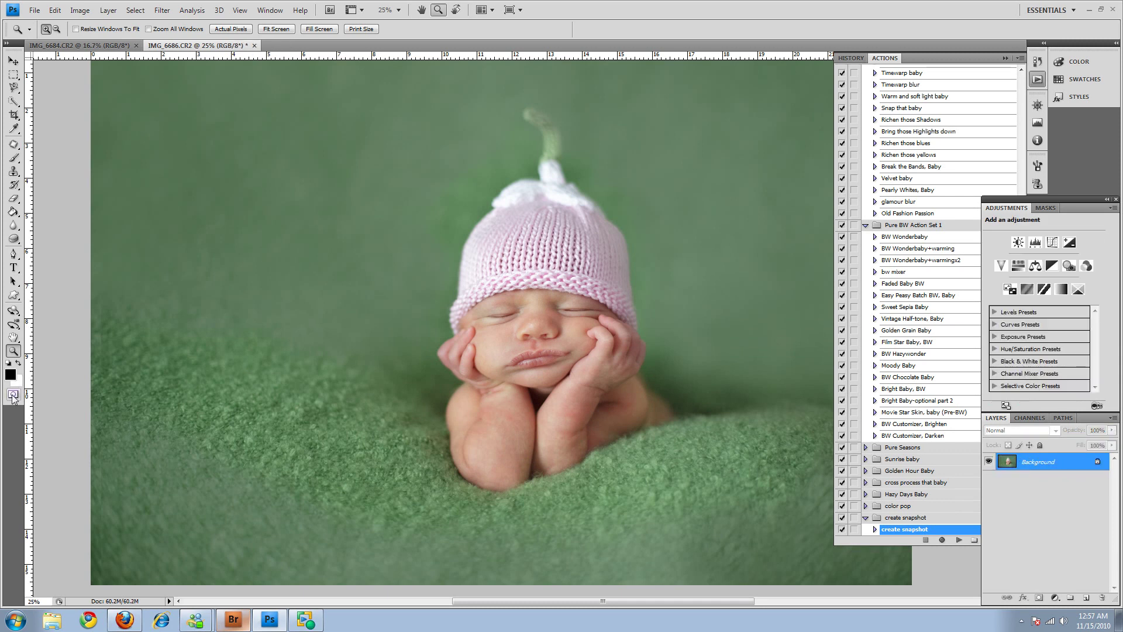
Step: Paint a Quick Mask over the right-side hand with a 180 px brush, then invert the selection
{"action": "left_click", "coordinate": [13, 395]}
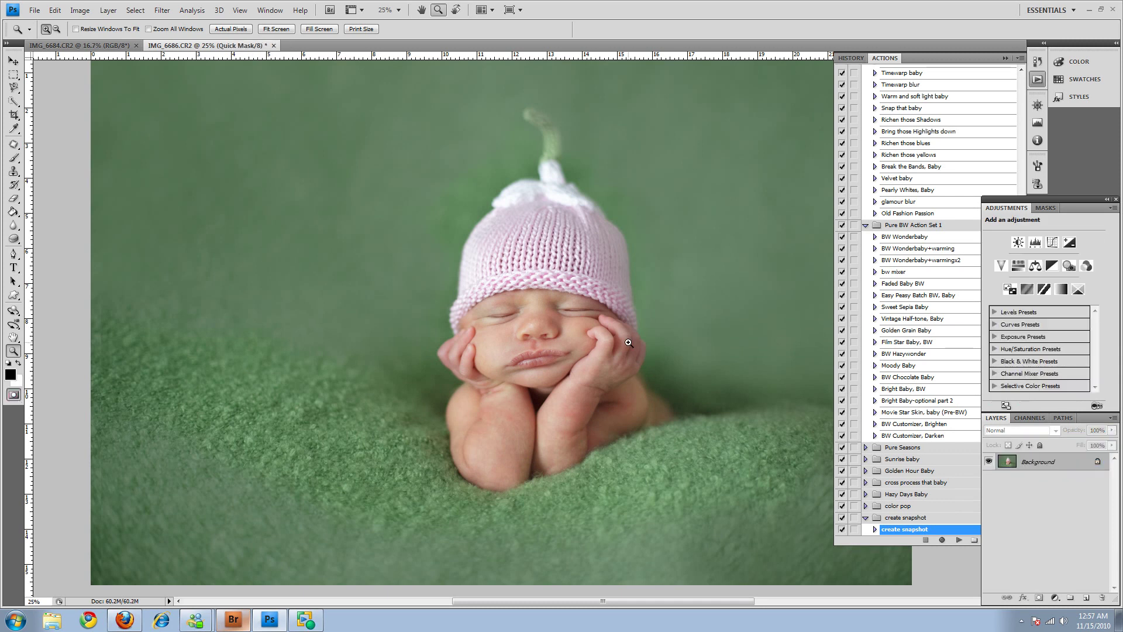
{"action": "left_click", "coordinate": [707, 363]}
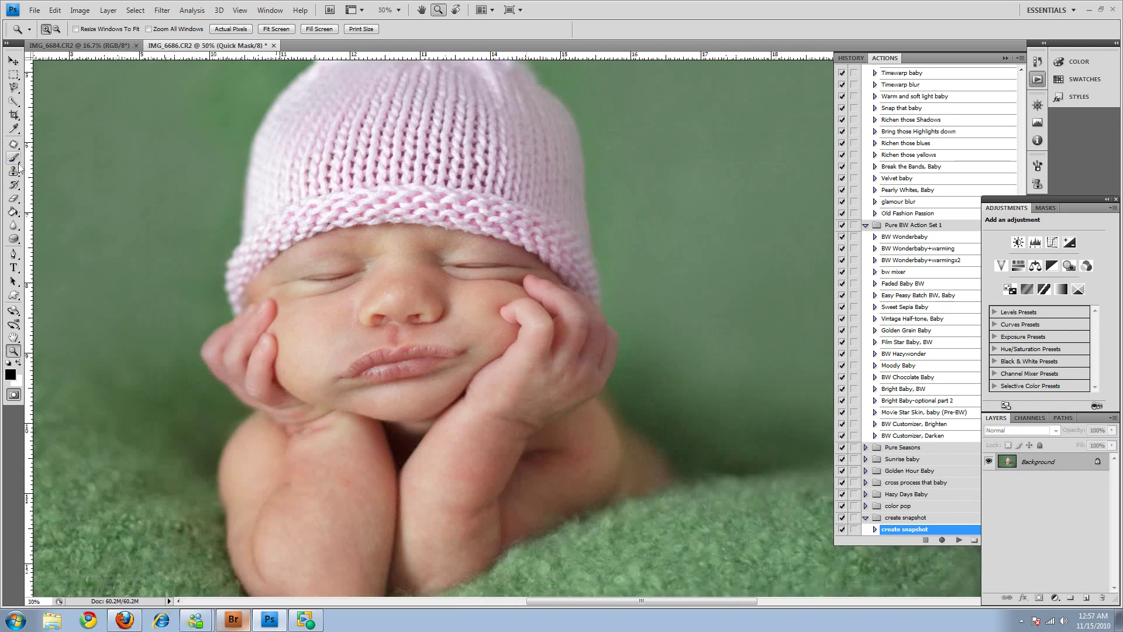
{"action": "left_click", "coordinate": [15, 158]}
{"action": "right_click", "coordinate": [592, 348]}
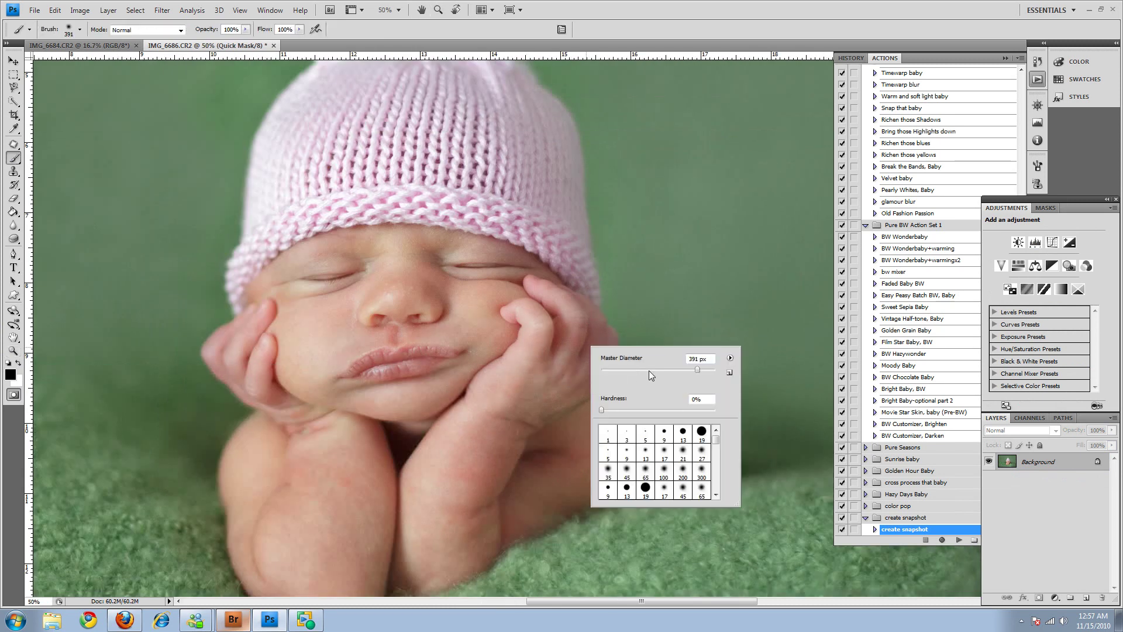
{"action": "key", "text": "Return"}
{"action": "mouse_move", "coordinate": [565, 295]}
{"action": "left_mouse_down"}
{"action": "mouse_move", "coordinate": [581, 342]}
{"action": "mouse_move", "coordinate": [582, 324]}
{"action": "mouse_move", "coordinate": [596, 357]}
{"action": "left_mouse_up"}
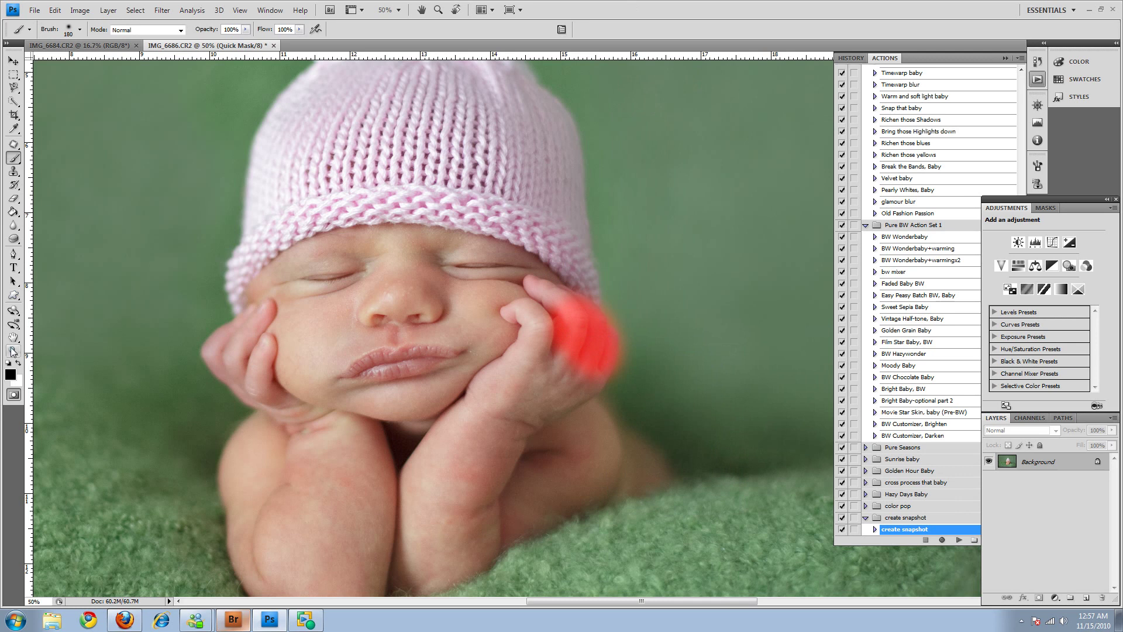
{"action": "left_click", "coordinate": [9, 396]}
{"action": "left_click", "coordinate": [136, 10]}
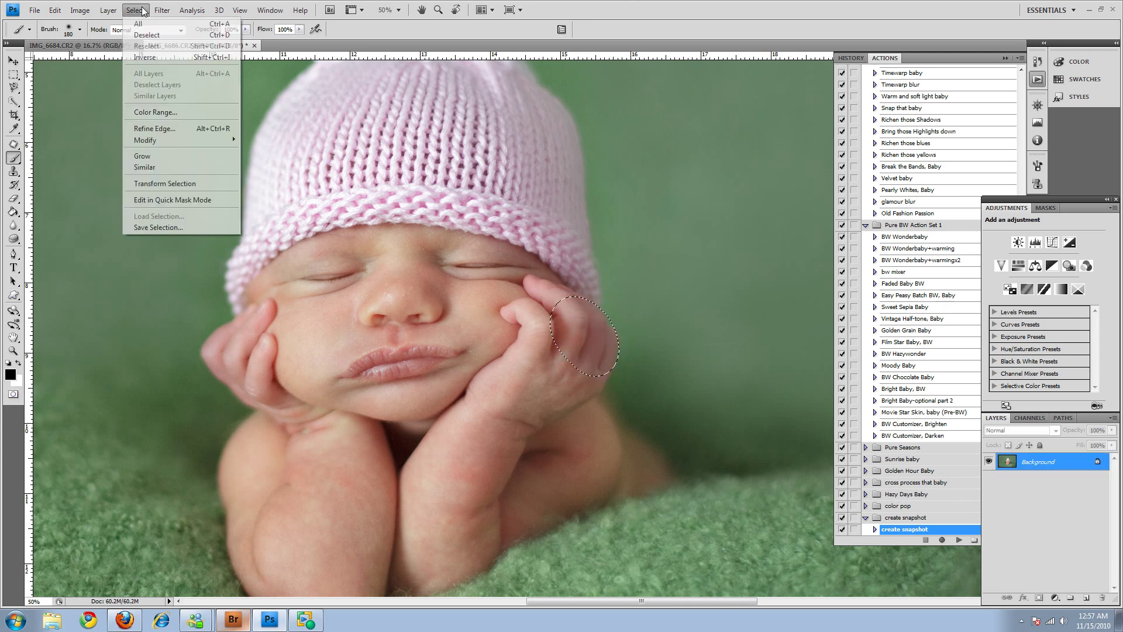
{"action": "left_click", "coordinate": [146, 57]}
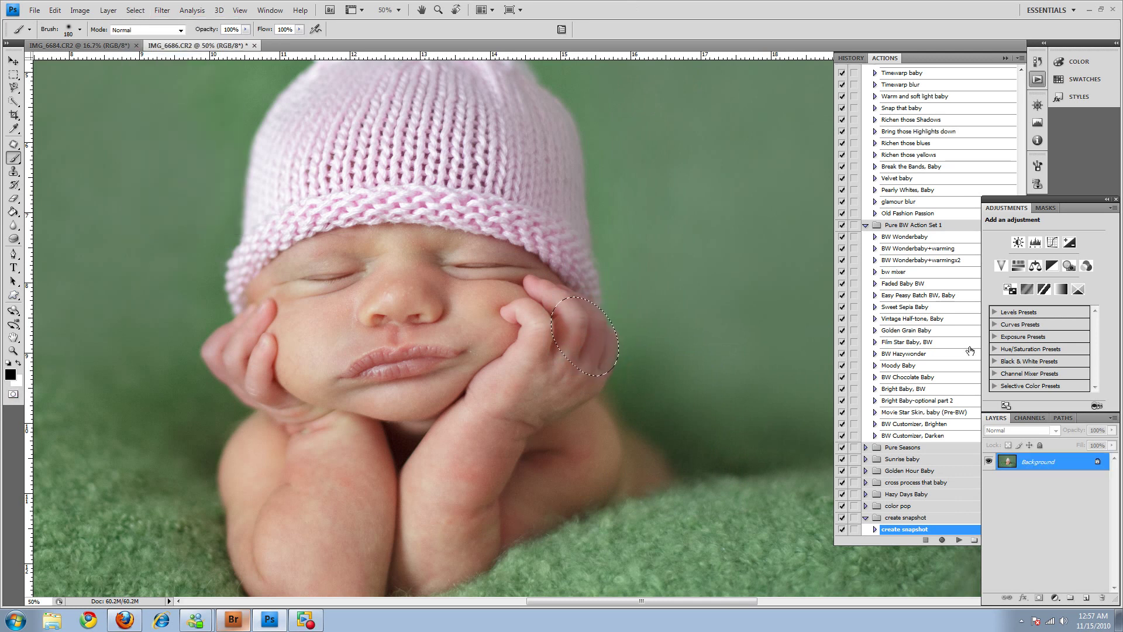
{"action": "left_click", "coordinate": [1078, 289]}
{"action": "mouse_move", "coordinate": [1045, 294]}
{"action": "left_mouse_down"}
{"action": "mouse_move", "coordinate": [1081, 300]}
{"action": "mouse_move", "coordinate": [1037, 300]}
{"action": "left_mouse_up"}
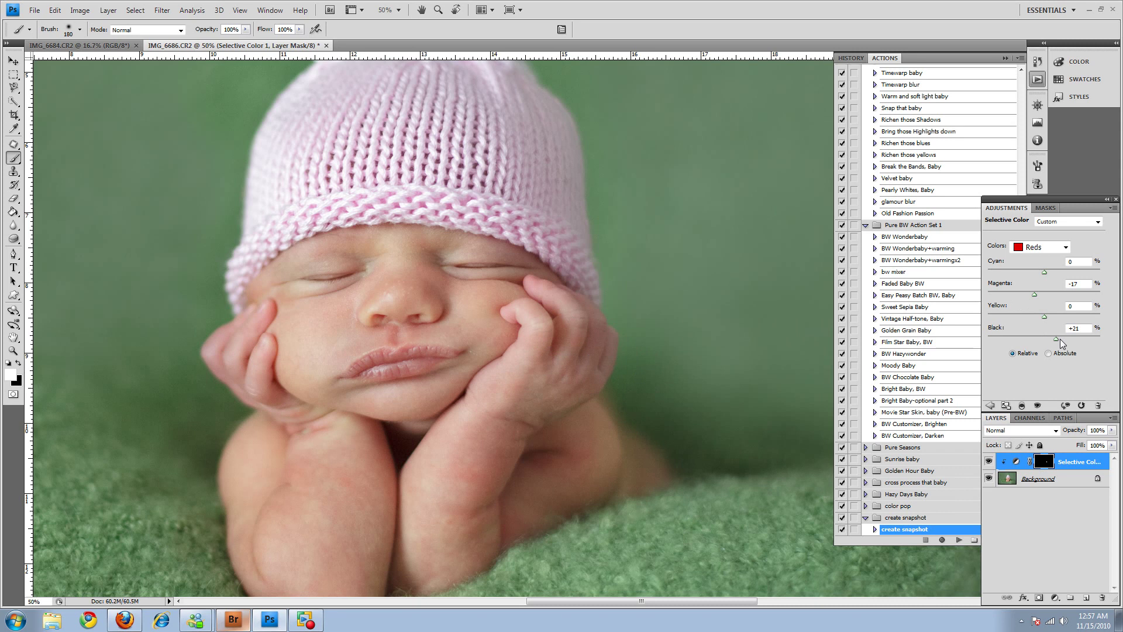
{"action": "left_click_drag", "start_coordinate": [1034, 343], "coordinate": [1030, 343]}
{"action": "left_click_drag", "start_coordinate": [1062, 316], "coordinate": [1059, 317]}
{"action": "left_click", "coordinate": [14, 351]}
{"action": "left_click", "coordinate": [582, 351], "text": "alt"}
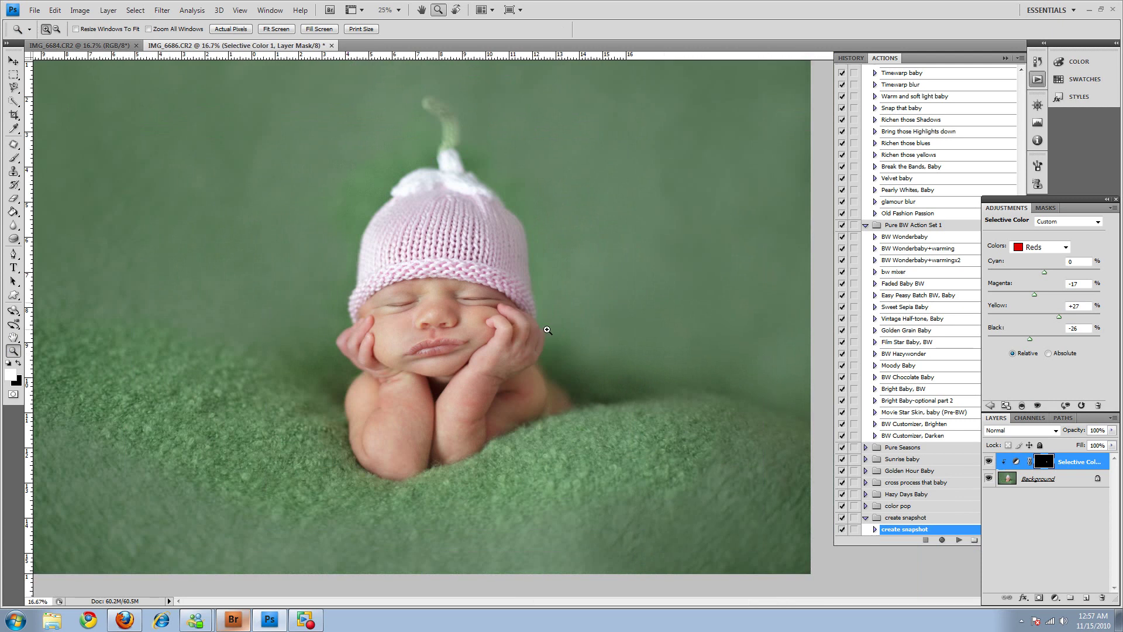
{"action": "left_click", "coordinate": [547, 333], "text": "alt"}
{"action": "key", "text": "F12"}
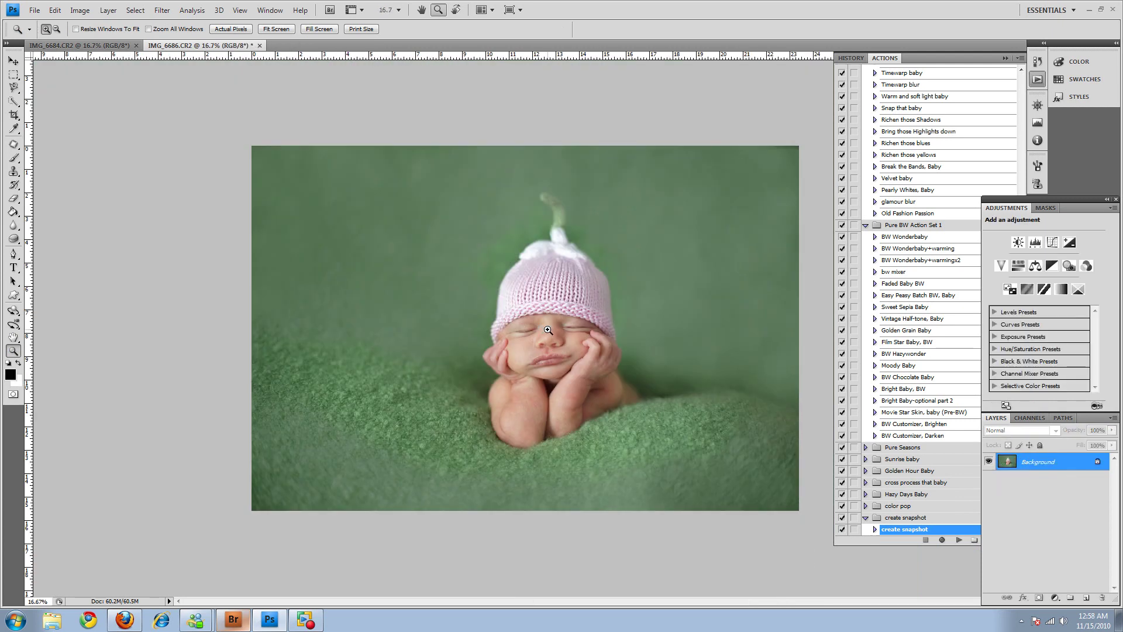
Step: Duplicate the photo to Layer 1, scale it to 112.6%, and shift it right and down
{"action": "key", "text": "ctrl+j"}
{"action": "key", "text": "ctrl+t"}
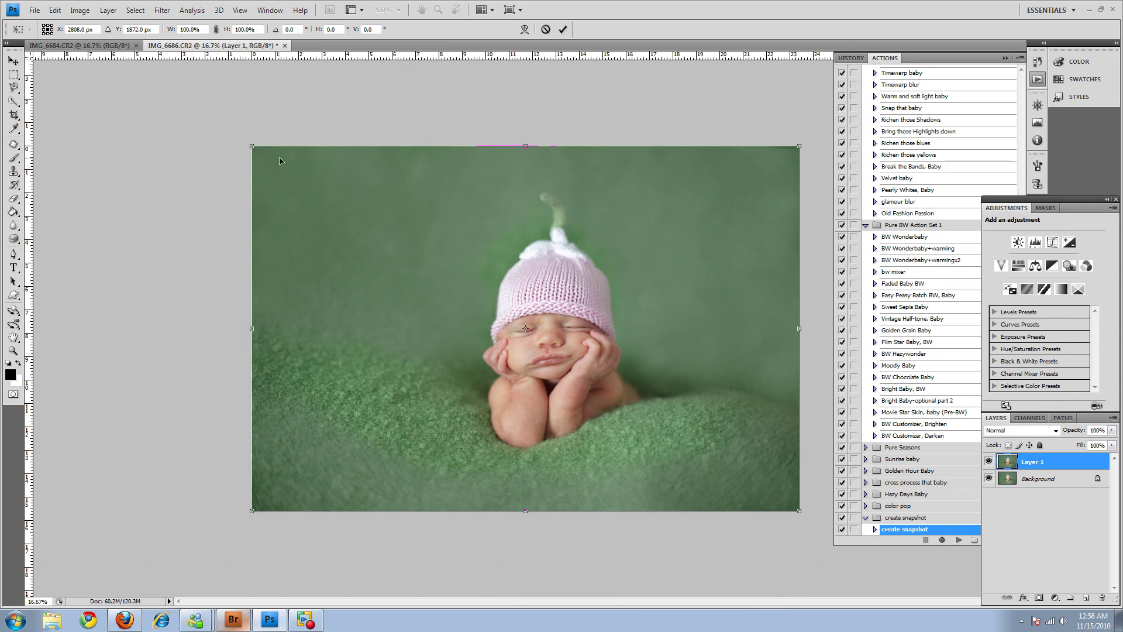
{"action": "left_click_drag", "start_coordinate": [246, 147], "coordinate": [183, 110]}
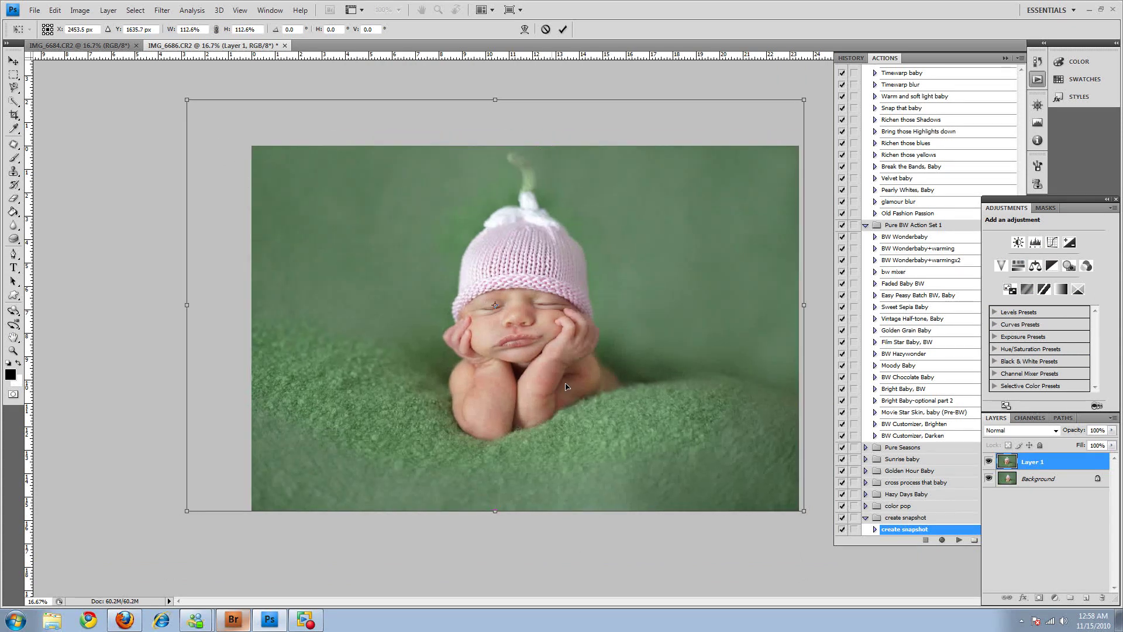
{"action": "left_click_drag", "start_coordinate": [555, 394], "coordinate": [623, 410]}
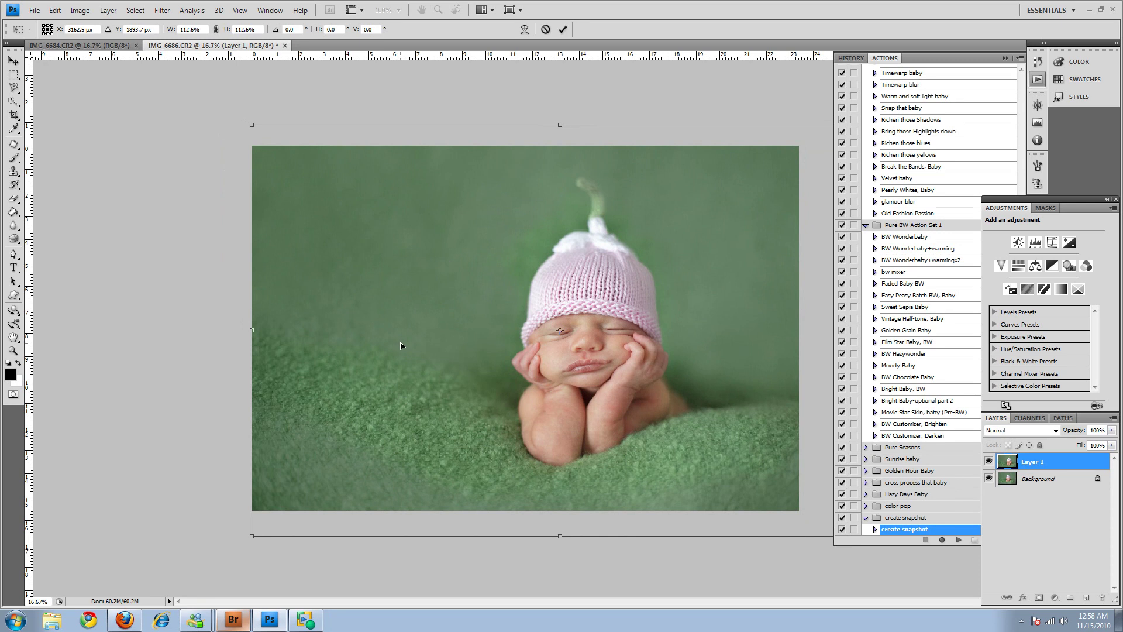
{"action": "key", "text": "z"}
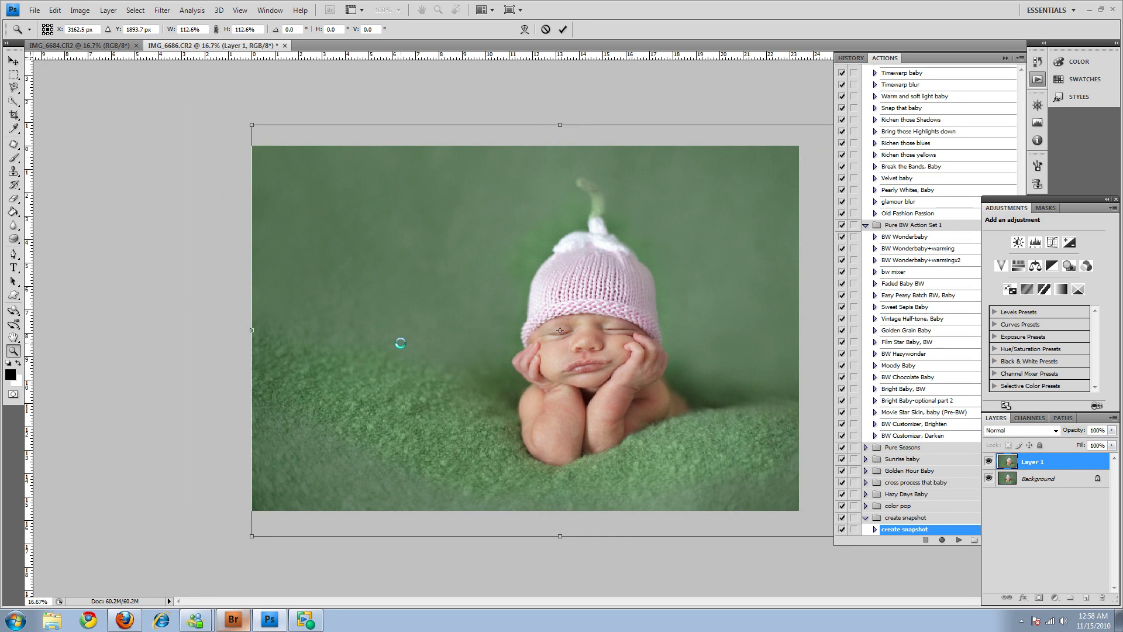